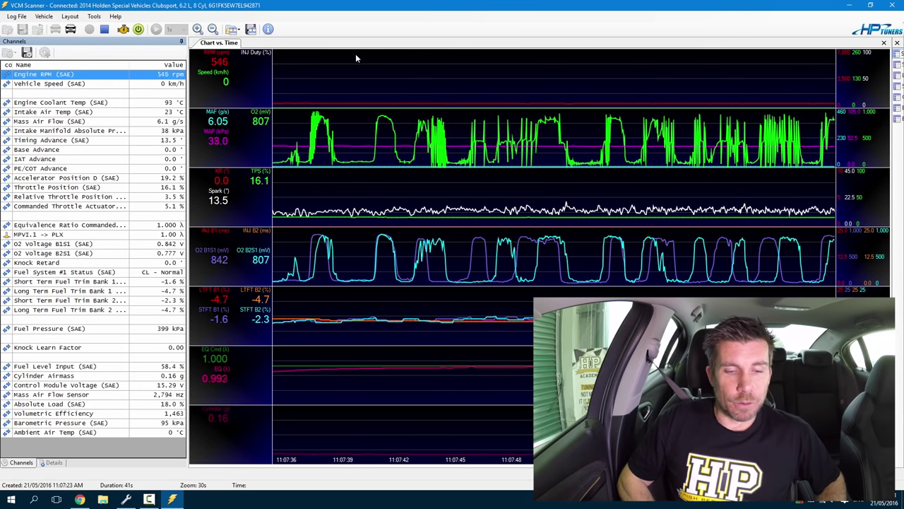
# Examine the live idle readings for engine speed, manifold pressure and cylinder airmass, and select the Cylinder Airmass channel
pyautogui.moveTo(226, 48); pyautogui.dragTo(221, 47)
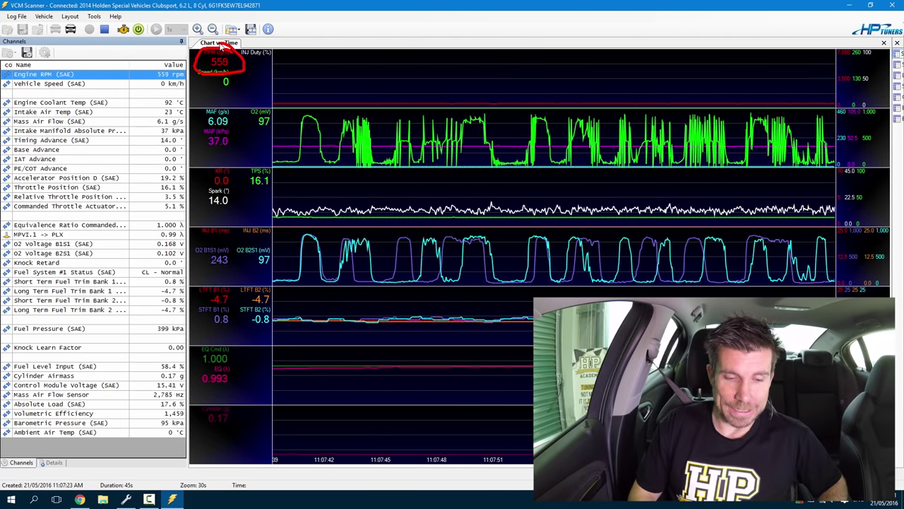
pyautogui.moveTo(230, 167)
pyautogui.mouseDown()
pyautogui.moveTo(205, 220)
pyautogui.moveTo(233, 164)
pyautogui.mouseUp()
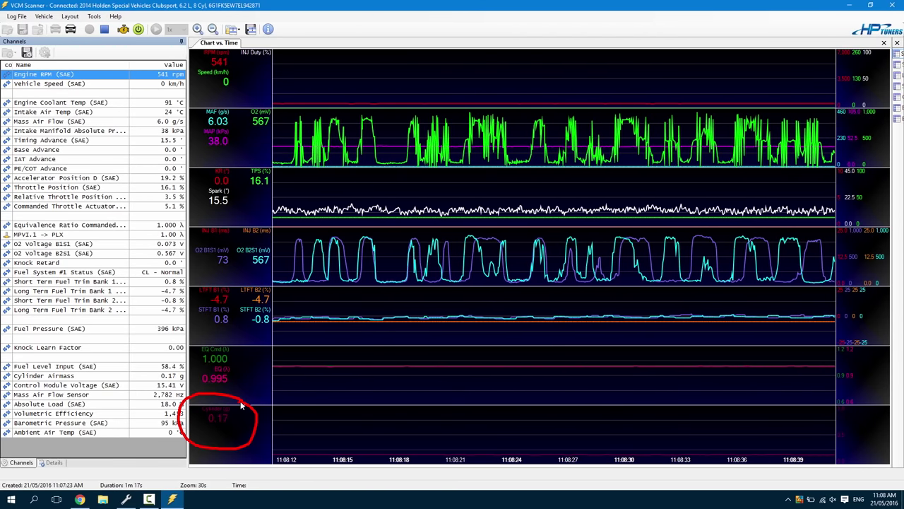
pyautogui.click(175, 376)
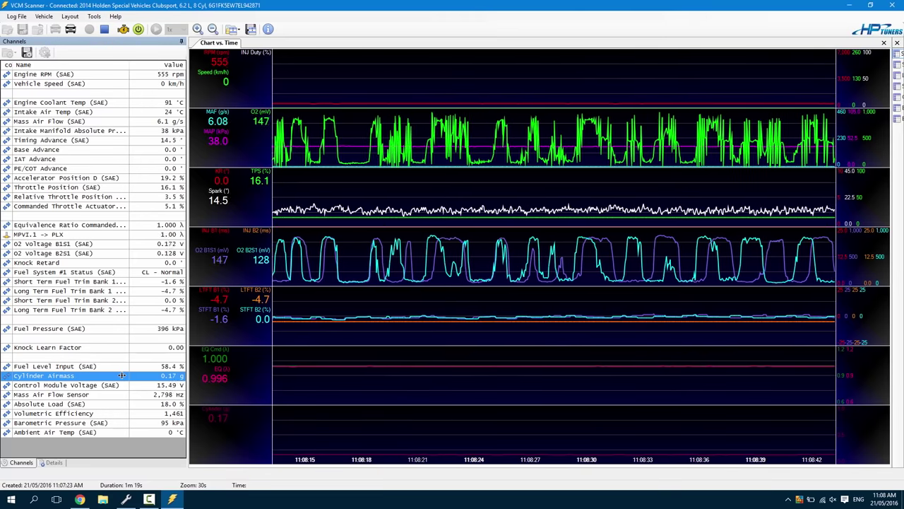
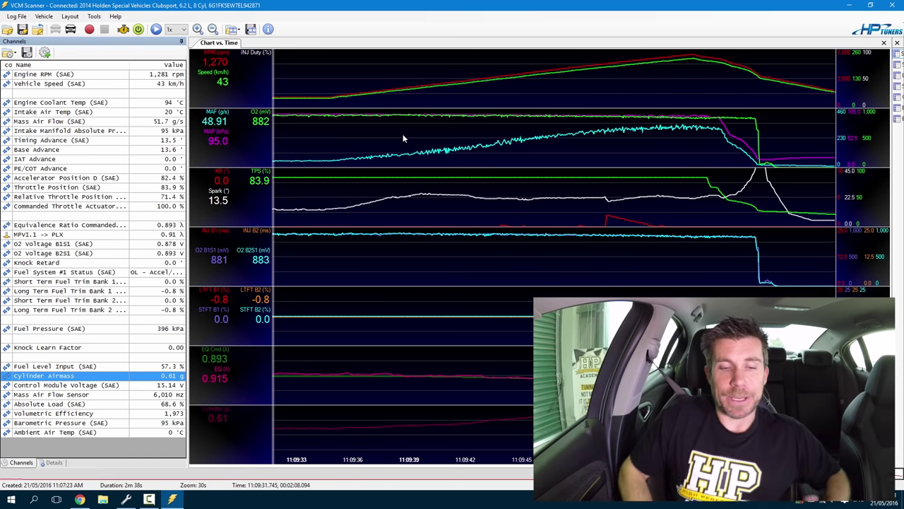
# Review the engine speed trace and the knock retard and spark advance readings in the logged full-throttle run
pyautogui.moveTo(239, 47)
pyautogui.mouseDown()
pyautogui.moveTo(179, 54)
pyautogui.moveTo(186, 74)
pyautogui.moveTo(242, 51)
pyautogui.mouseUp()
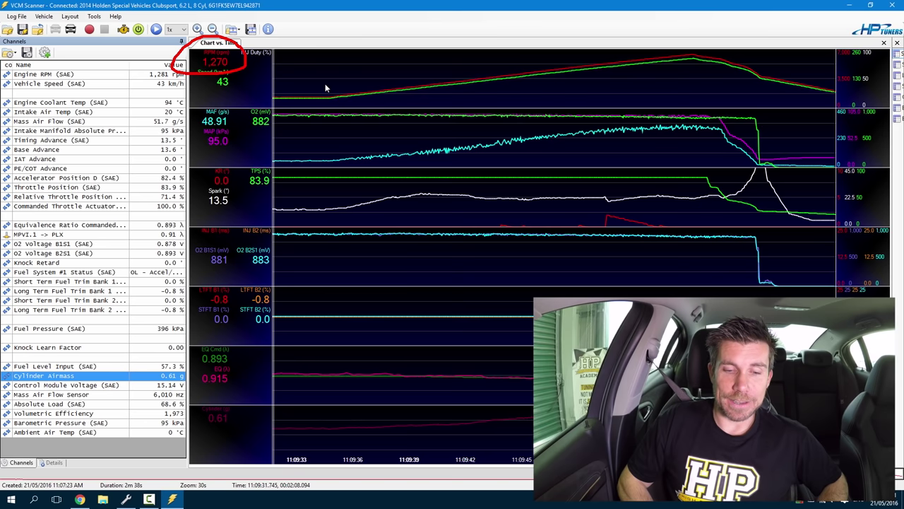
pyautogui.moveTo(326, 88); pyautogui.dragTo(332, 111)
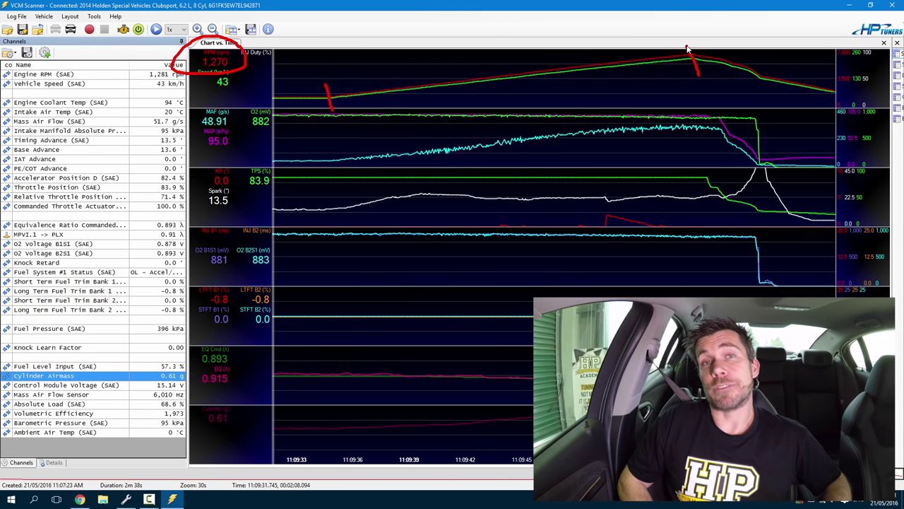
pyautogui.press('Escape')
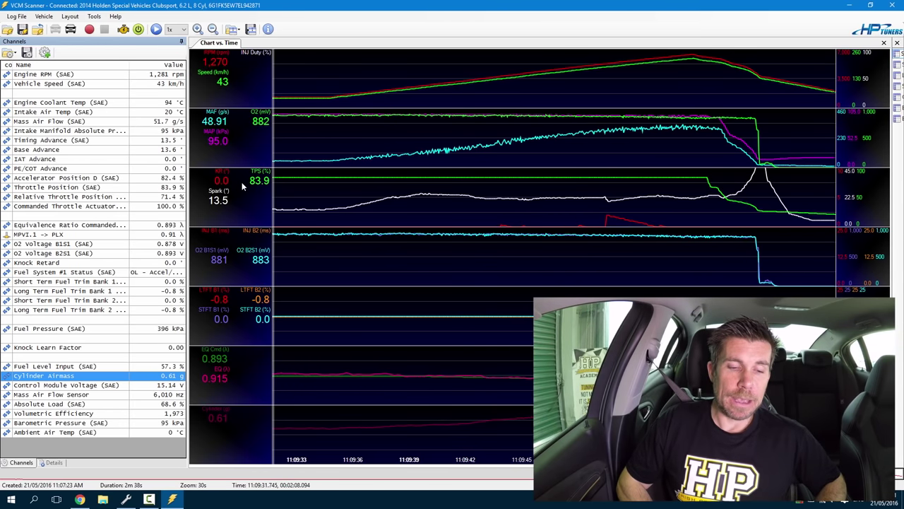
pyautogui.moveTo(244, 184)
pyautogui.mouseDown()
pyautogui.moveTo(214, 167)
pyautogui.moveTo(224, 223)
pyautogui.moveTo(244, 171)
pyautogui.mouseUp()
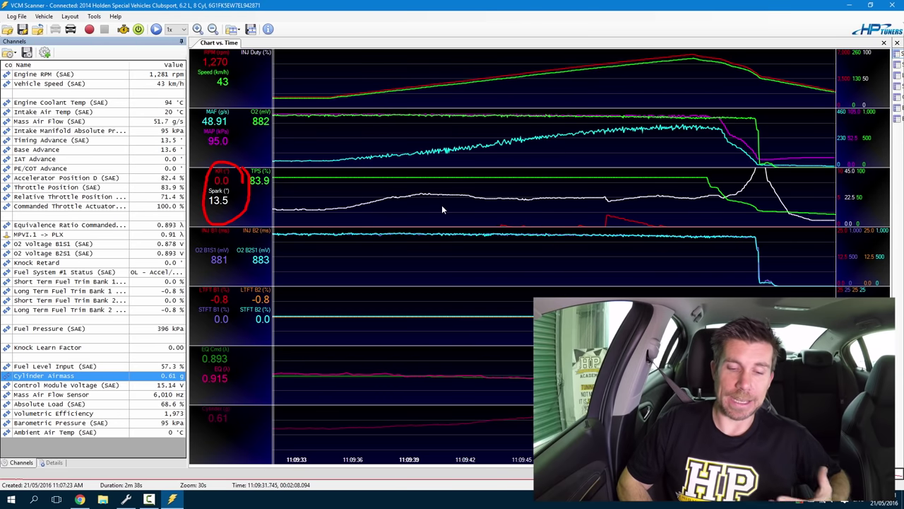
pyautogui.press('Escape')
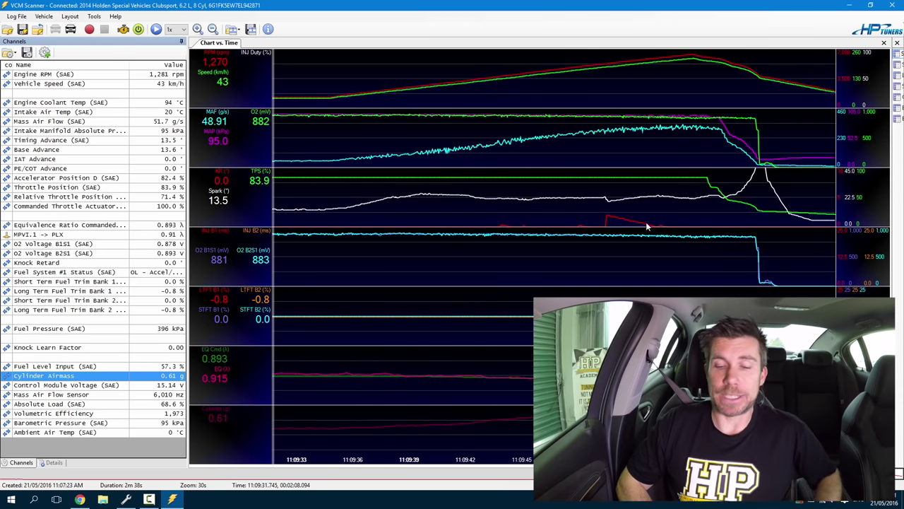
# Place the chart cursor on the knock retard spike at about 5,300 rpm and read the knock retard
pyautogui.moveTo(659, 221)
pyautogui.mouseDown()
pyautogui.moveTo(629, 200)
pyautogui.moveTo(590, 207)
pyautogui.moveTo(592, 230)
pyautogui.moveTo(656, 214)
pyautogui.mouseUp()
pyautogui.click(610, 223)
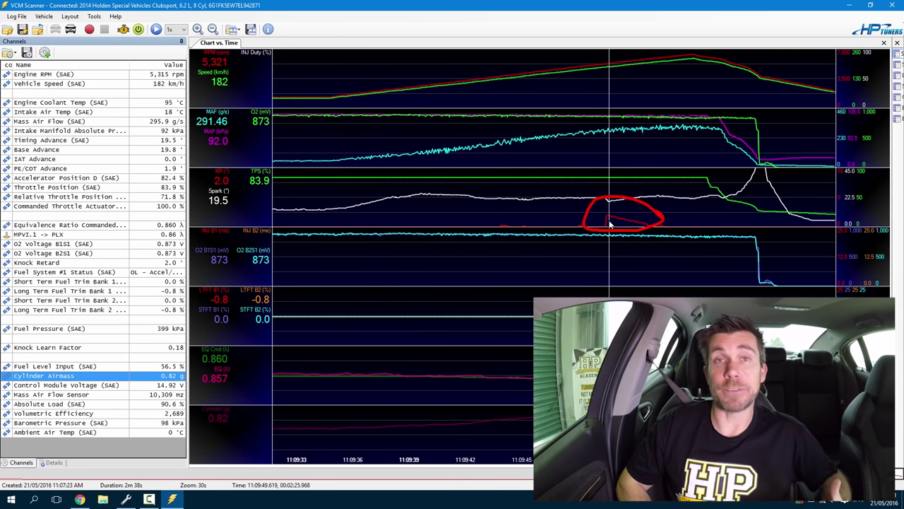
pyautogui.moveTo(249, 172)
pyautogui.mouseDown()
pyautogui.moveTo(199, 170)
pyautogui.moveTo(219, 188)
pyautogui.moveTo(237, 168)
pyautogui.mouseUp()
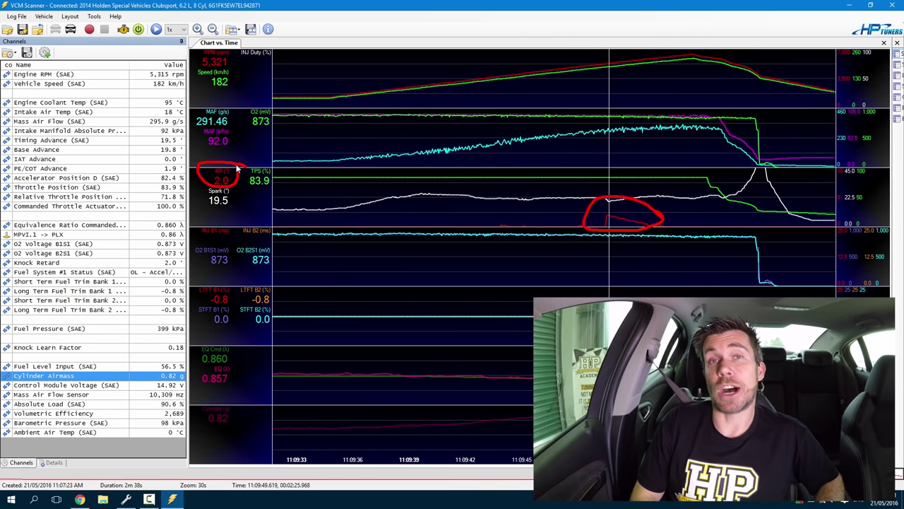
pyautogui.press('Escape')
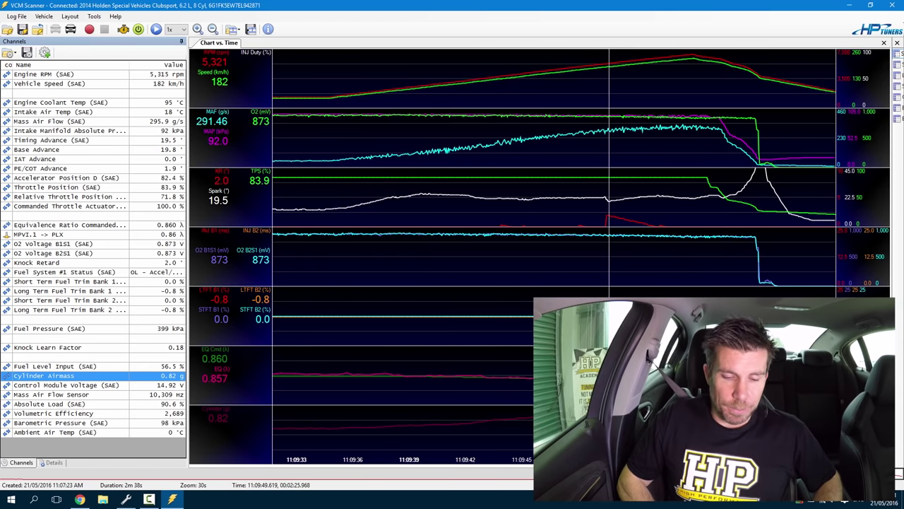
# Review the commanded and measured EQ ratio, and place the chart cursor at about 2,800 rpm to read the cylinder airmass
pyautogui.moveTo(244, 397)
pyautogui.mouseDown()
pyautogui.moveTo(195, 398)
pyautogui.moveTo(180, 419)
pyautogui.moveTo(214, 442)
pyautogui.moveTo(255, 434)
pyautogui.moveTo(238, 394)
pyautogui.mouseUp()
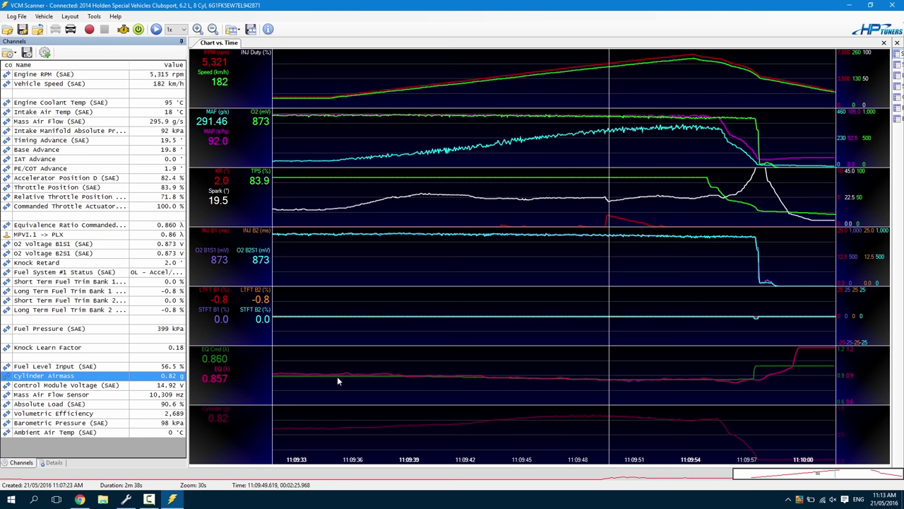
pyautogui.click(439, 263)
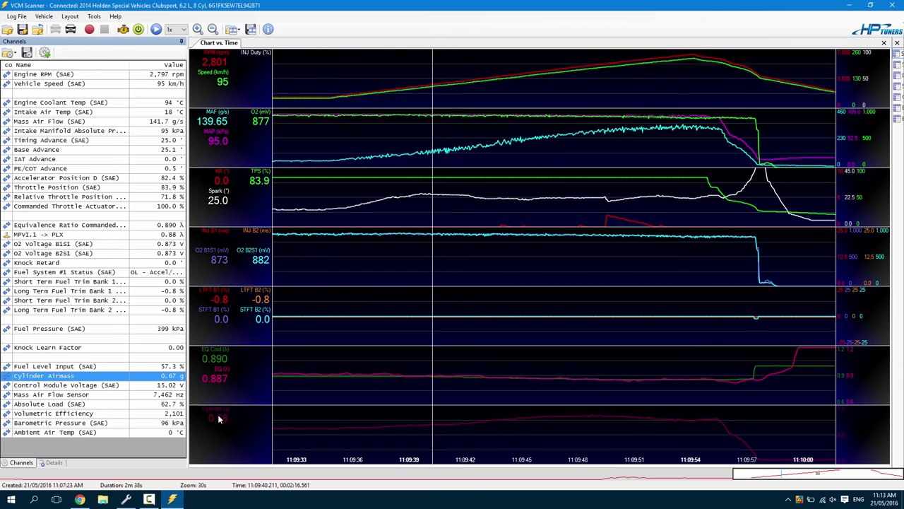
pyautogui.moveTo(200, 392)
pyautogui.mouseDown()
pyautogui.moveTo(189, 417)
pyautogui.moveTo(219, 445)
pyautogui.mouseUp()
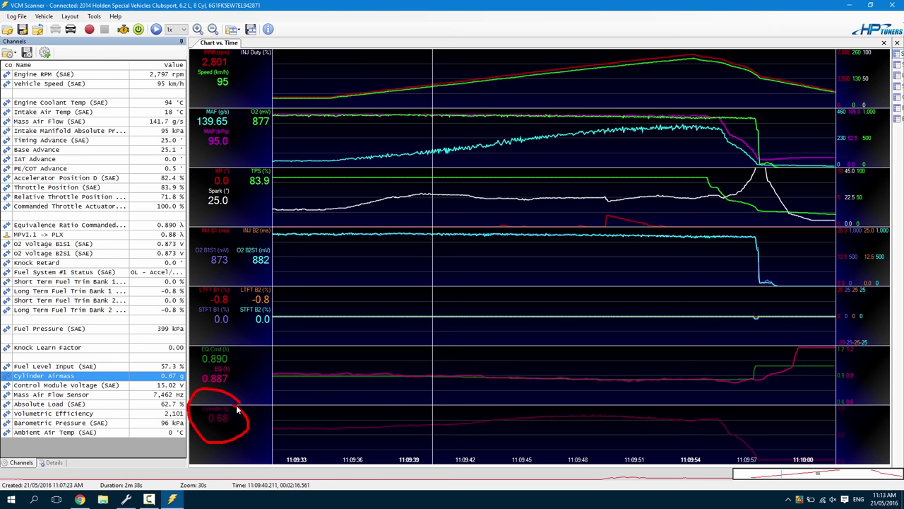
# Switch to VCM Editor and check the High Octane main spark table cell at 2,800 rpm and 0.68 g airmass
pyautogui.click(126, 499)
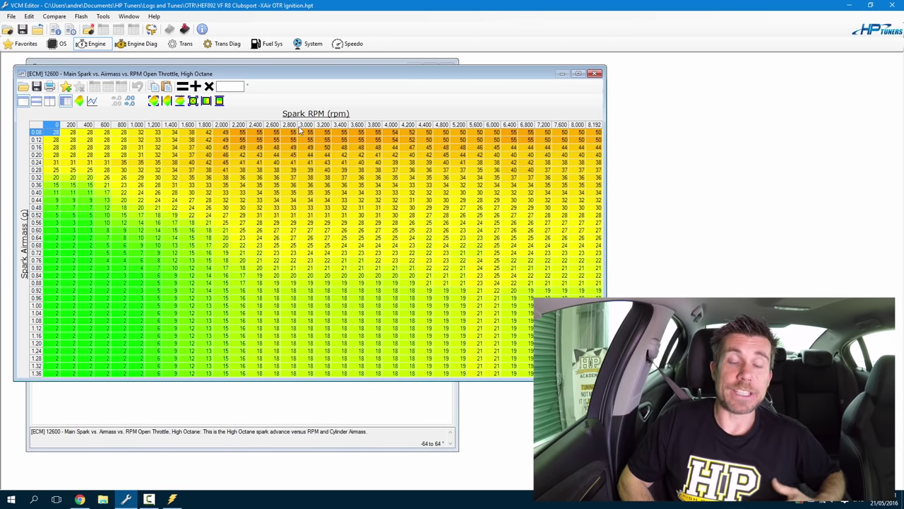
pyautogui.click(288, 239)
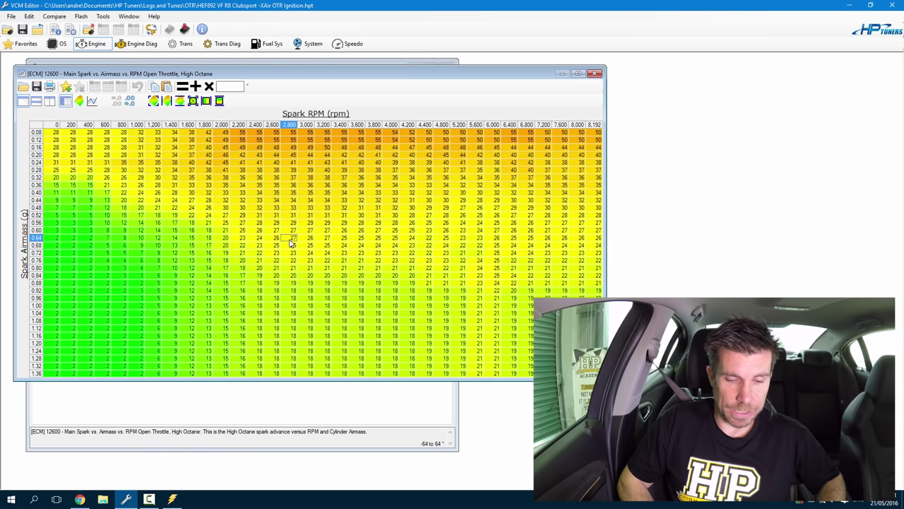
pyautogui.click(290, 244)
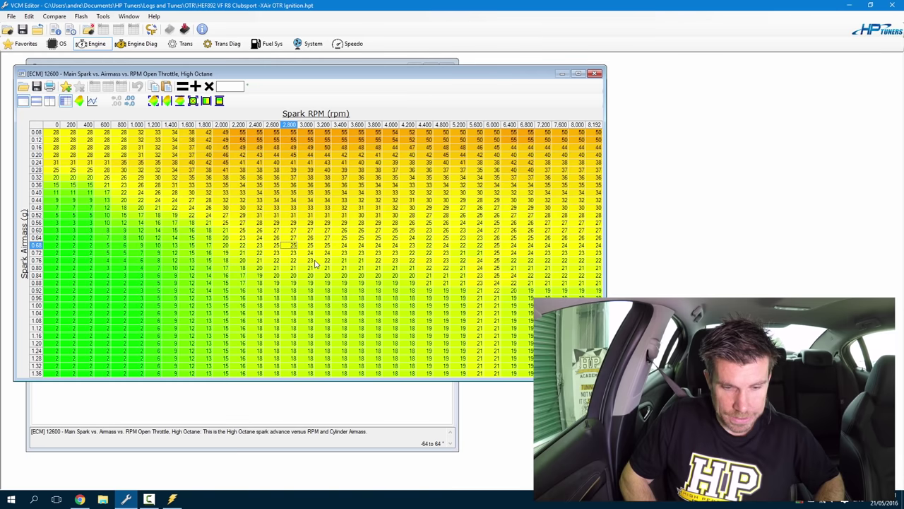
pyautogui.moveTo(300, 240)
pyautogui.mouseDown()
pyautogui.moveTo(278, 250)
pyautogui.moveTo(288, 261)
pyautogui.moveTo(303, 235)
pyautogui.mouseUp()
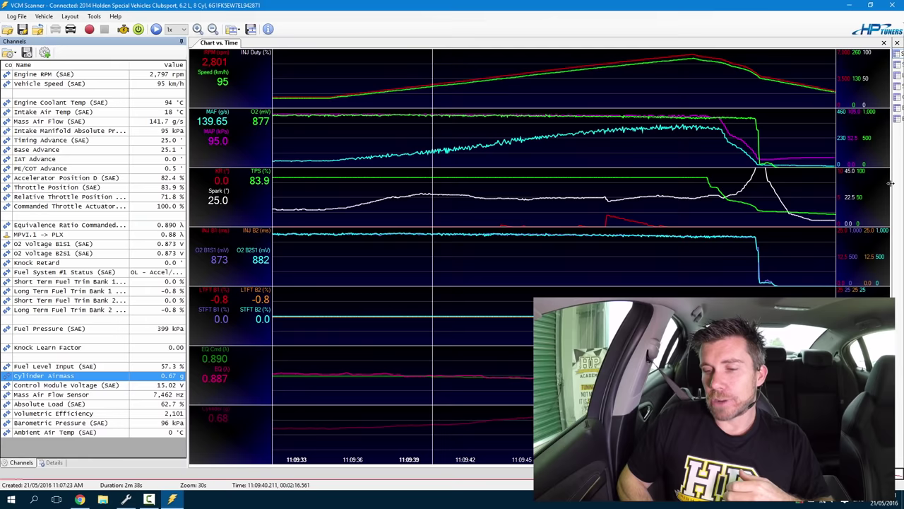
# Widen the VCM Scanner graph pane to show the Spark Advance table, and review its axes and full-throttle cells
pyautogui.moveTo(888, 182); pyautogui.dragTo(211, 198)
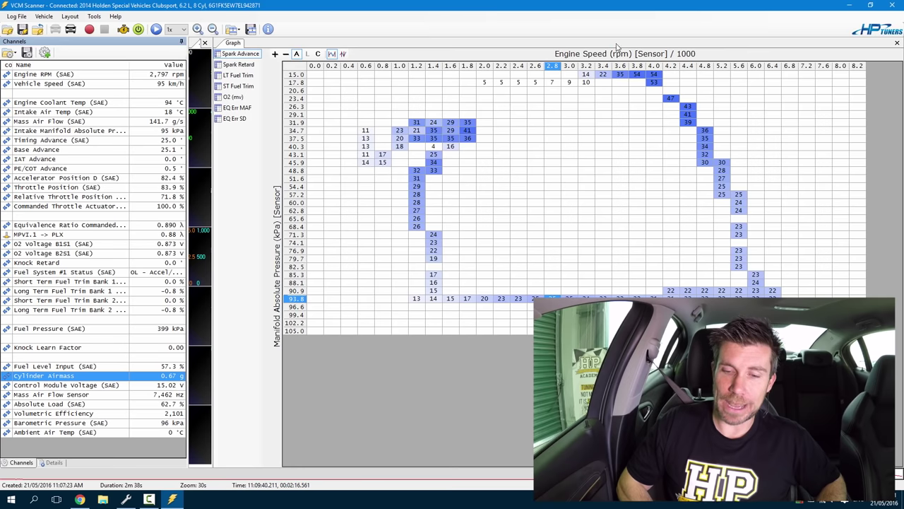
pyautogui.moveTo(616, 47)
pyautogui.mouseDown()
pyautogui.moveTo(556, 44)
pyautogui.moveTo(534, 57)
pyautogui.moveTo(585, 70)
pyautogui.moveTo(623, 57)
pyautogui.moveTo(602, 44)
pyautogui.mouseUp()
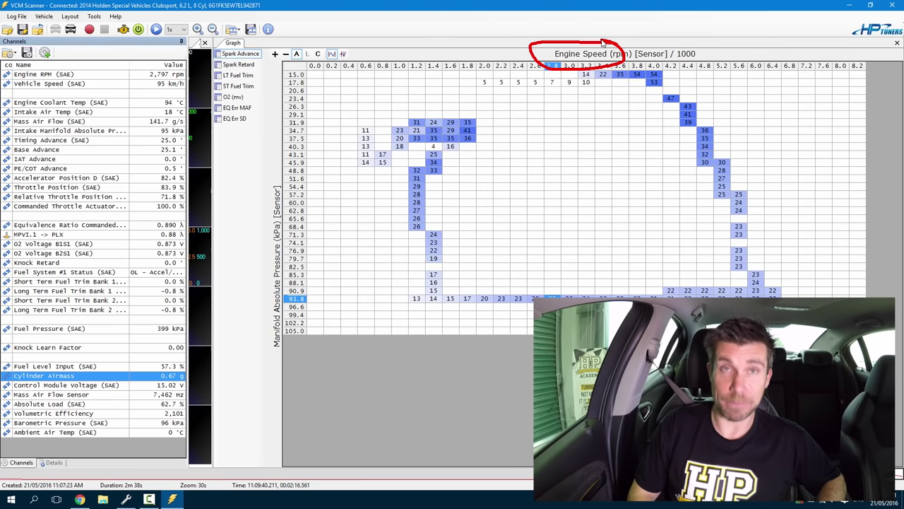
pyautogui.press('Escape')
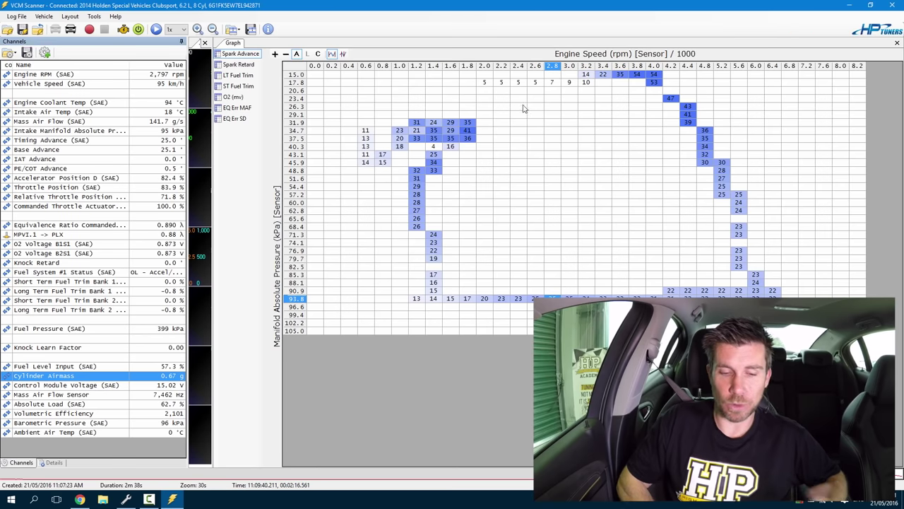
pyautogui.moveTo(290, 267)
pyautogui.mouseDown()
pyautogui.moveTo(285, 239)
pyautogui.moveTo(262, 224)
pyautogui.moveTo(261, 363)
pyautogui.moveTo(282, 362)
pyautogui.moveTo(292, 252)
pyautogui.mouseUp()
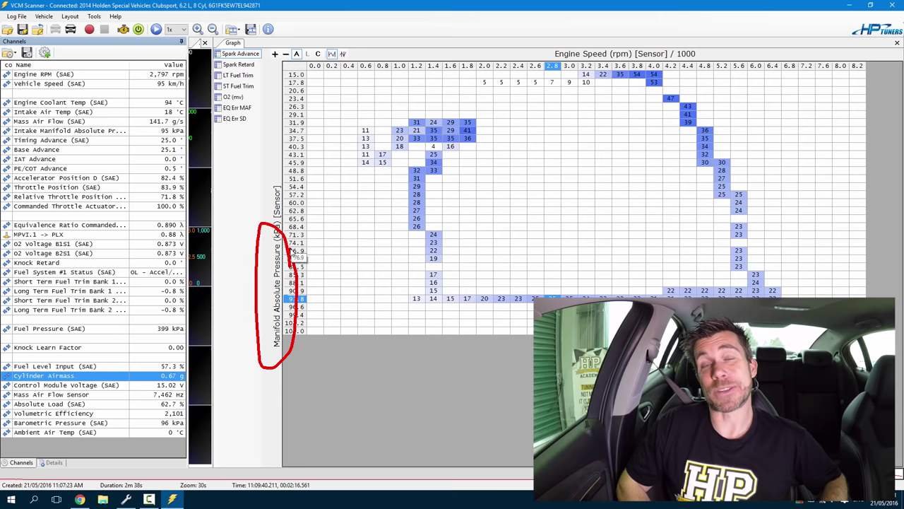
pyautogui.press('Escape')
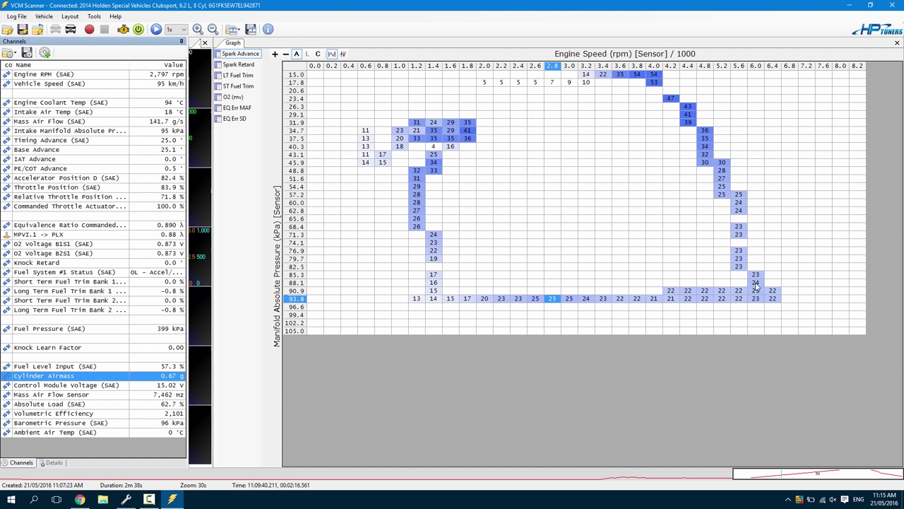
pyautogui.moveTo(788, 283)
pyautogui.mouseDown()
pyautogui.moveTo(540, 273)
pyautogui.moveTo(393, 288)
pyautogui.moveTo(399, 302)
pyautogui.moveTo(456, 314)
pyautogui.moveTo(651, 317)
pyautogui.moveTo(804, 311)
pyautogui.moveTo(793, 284)
pyautogui.mouseUp()
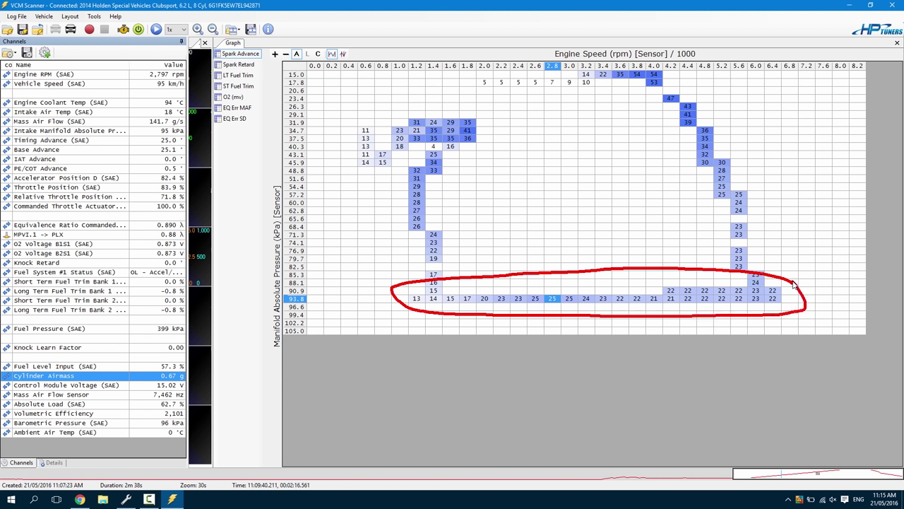
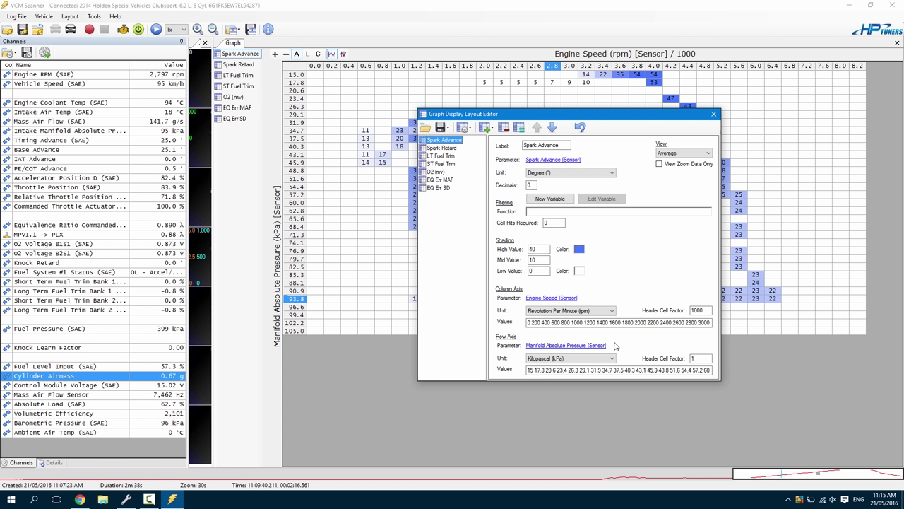
# Set the Spark Advance graph's row axis parameter to Cylinder Airmass, filtering the parameter list by "cylinder"
pyautogui.click(591, 347)
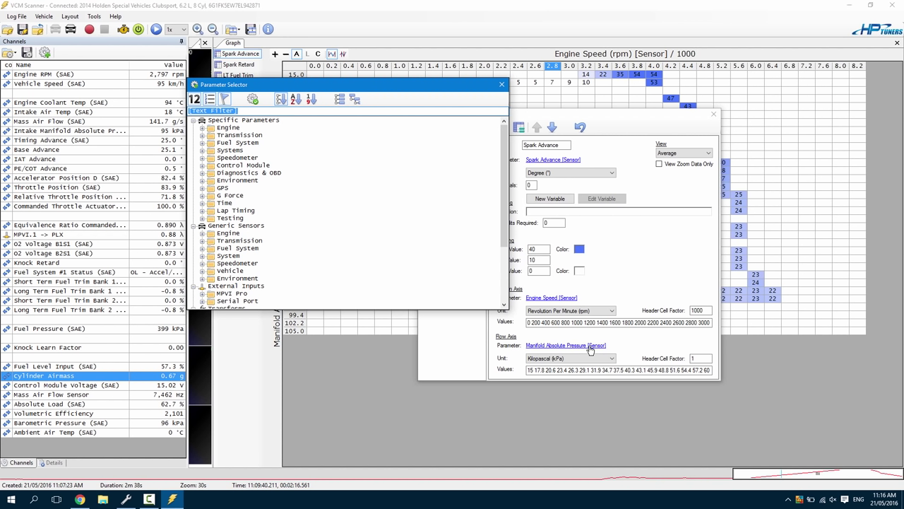
pyautogui.write('cylinder')
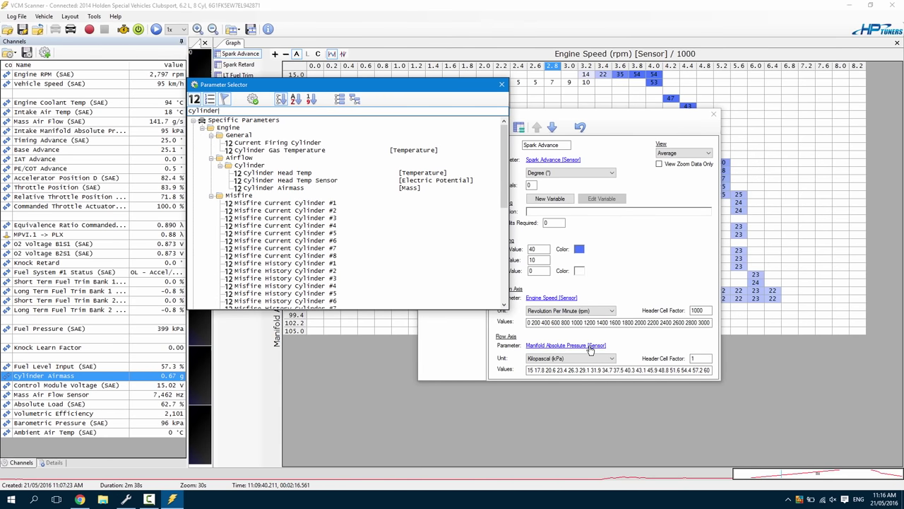
pyautogui.moveTo(233, 100)
pyautogui.mouseDown()
pyautogui.moveTo(207, 98)
pyautogui.moveTo(189, 112)
pyautogui.moveTo(227, 103)
pyautogui.mouseUp()
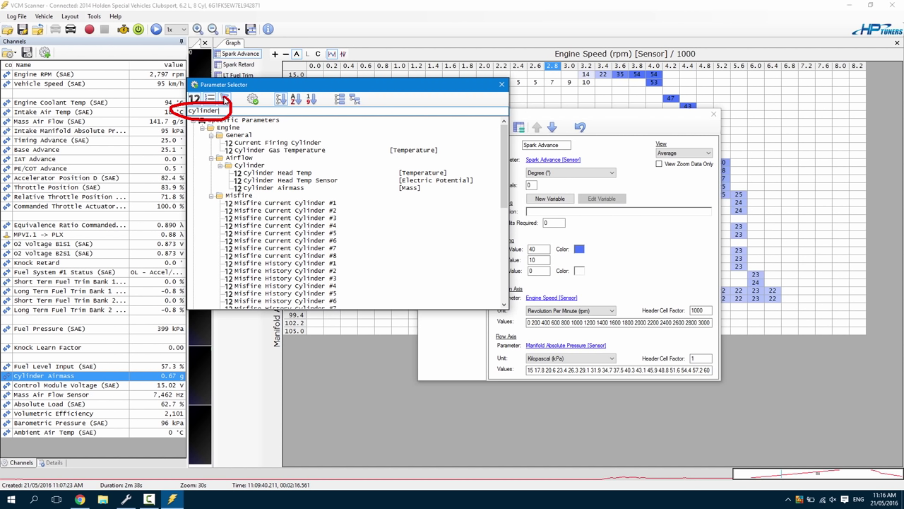
pyautogui.press('Escape')
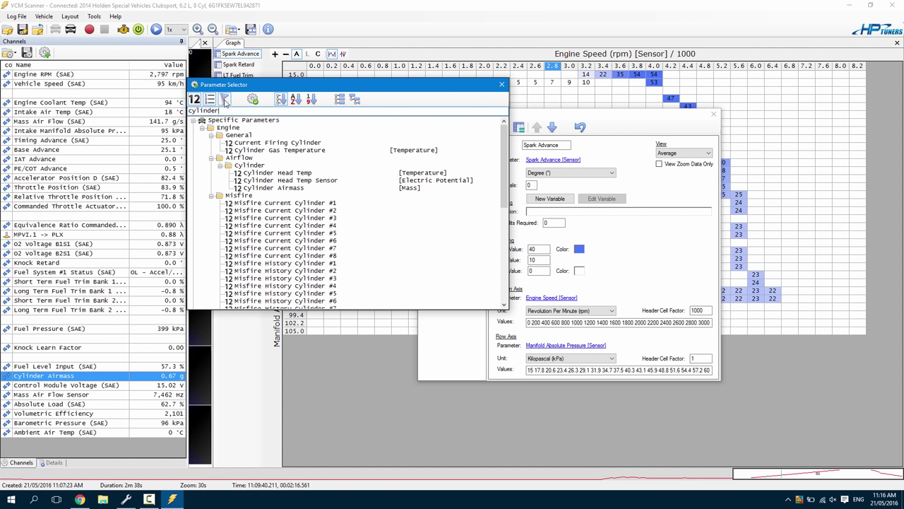
pyautogui.doubleClick(292, 189)
pyautogui.press('Return')
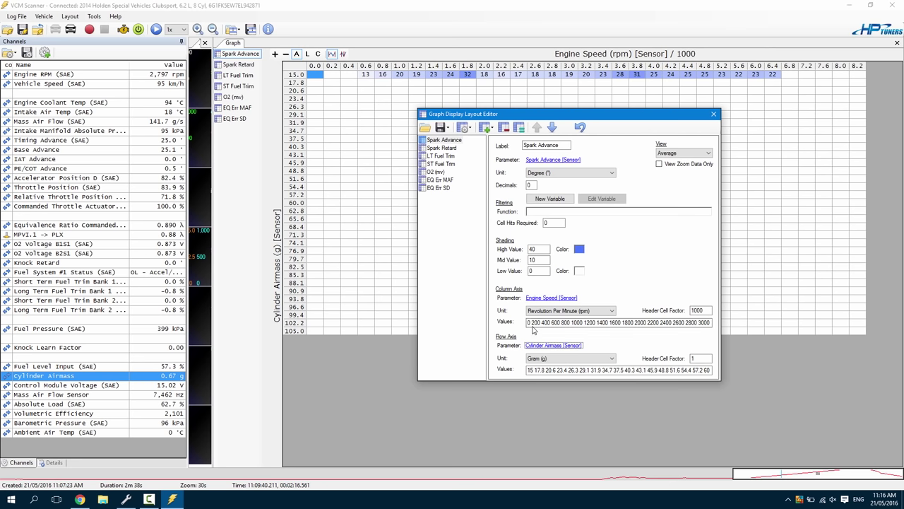
# Locate the Cylinder Airmass parameter under Engine, Airflow, Cylinder in the row axis parameter list, and close the list without changing the selection
pyautogui.click(558, 345)
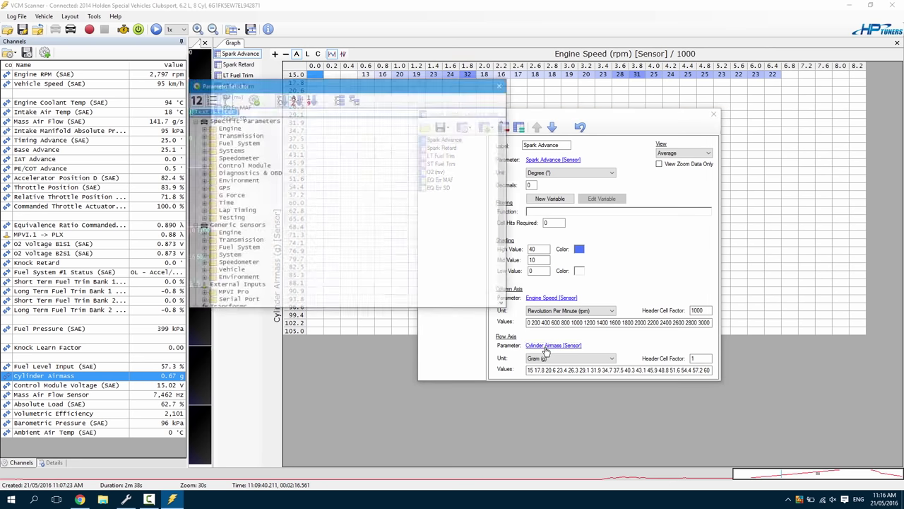
pyautogui.click(202, 128)
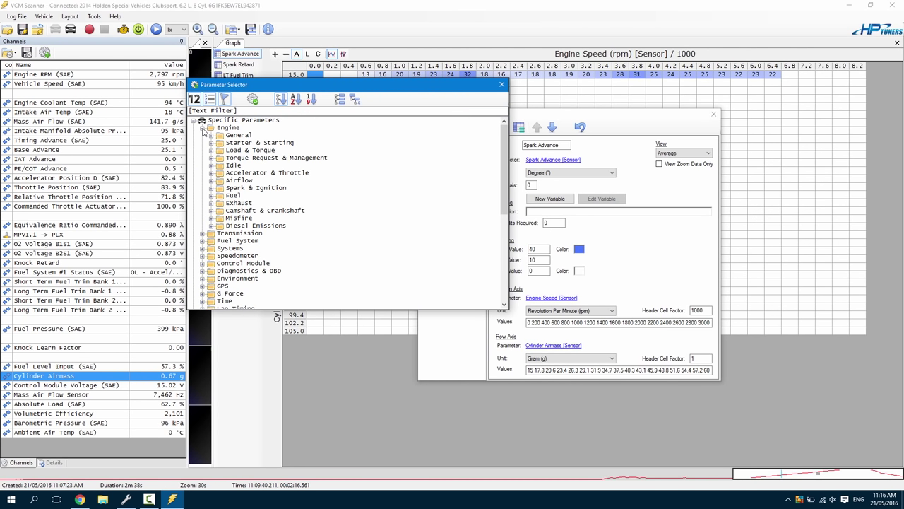
pyautogui.click(211, 181)
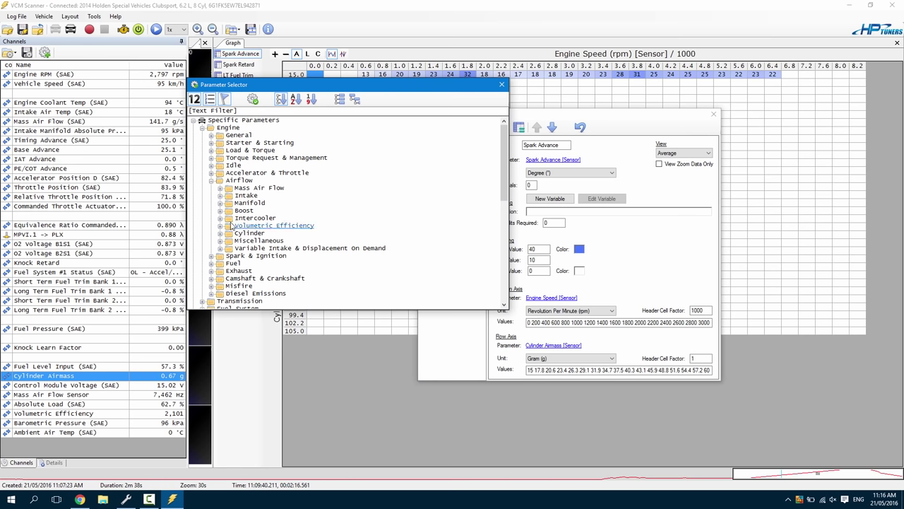
pyautogui.click(220, 233)
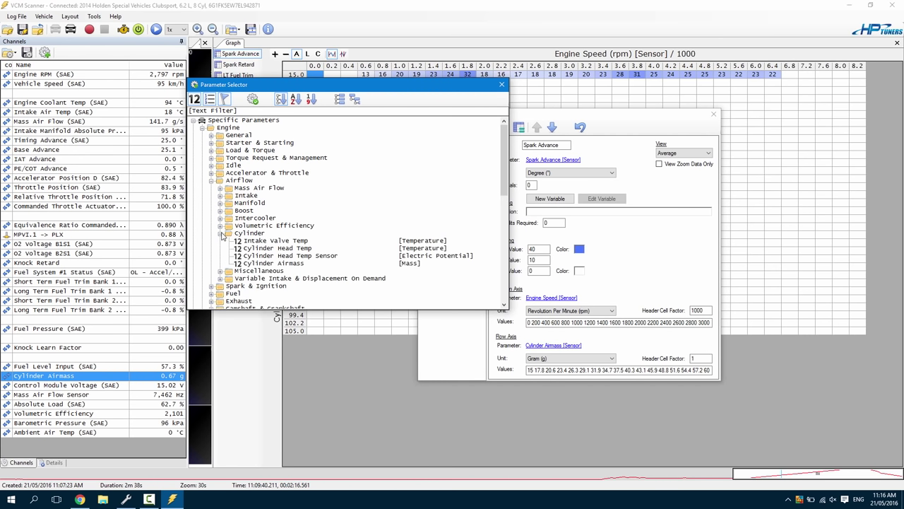
pyautogui.moveTo(314, 263)
pyautogui.mouseDown()
pyautogui.moveTo(229, 256)
pyautogui.moveTo(283, 270)
pyautogui.moveTo(327, 262)
pyautogui.mouseUp()
pyautogui.click(502, 84)
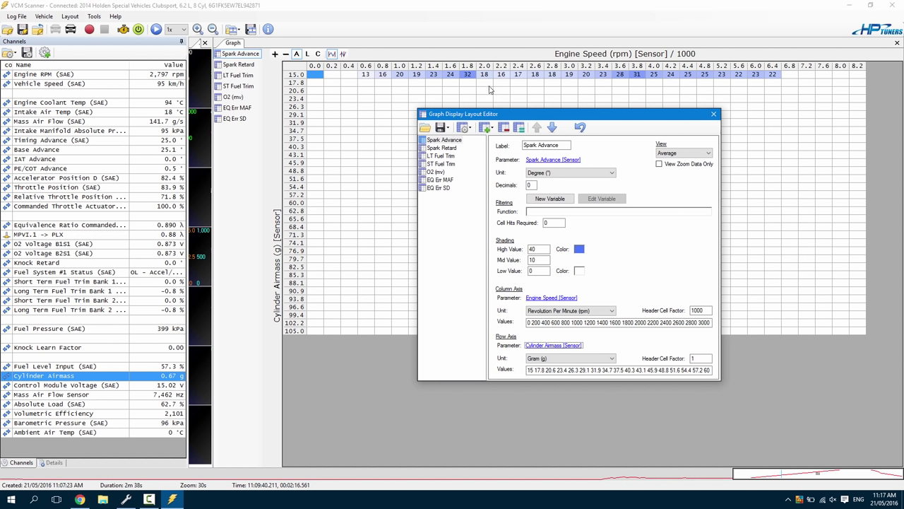
pyautogui.moveTo(313, 122)
pyautogui.mouseDown()
pyautogui.moveTo(289, 62)
pyautogui.moveTo(295, 342)
pyautogui.moveTo(306, 342)
pyautogui.moveTo(317, 125)
pyautogui.mouseUp()
pyautogui.press('Escape')
# Switch to VCM Editor and copy the airmass row axis labels from the High Octane main spark table
pyautogui.rightClick(129, 498)
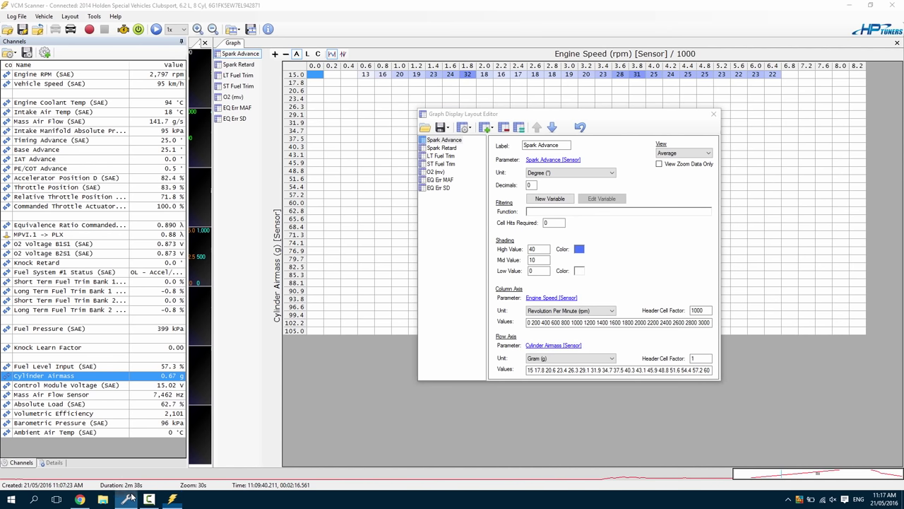
pyautogui.press('Escape')
pyautogui.click(129, 499)
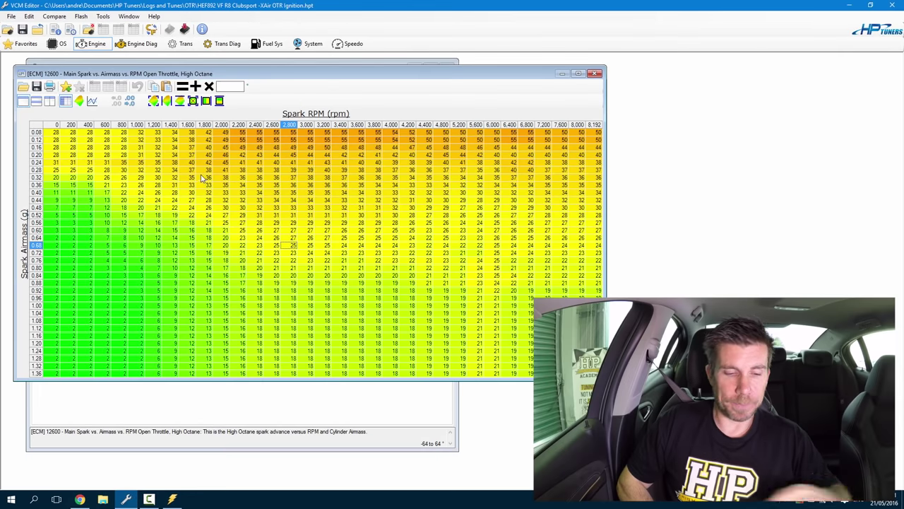
pyautogui.rightClick(153, 213)
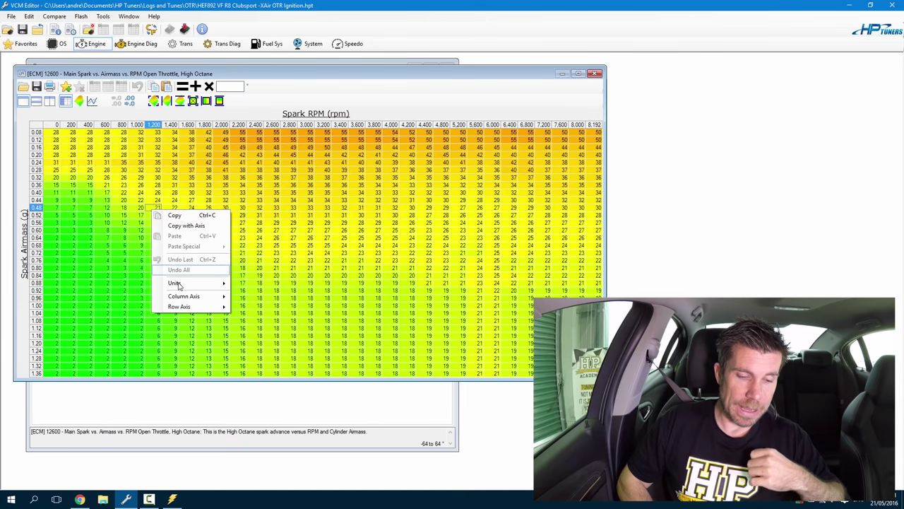
pyautogui.moveTo(186, 308)
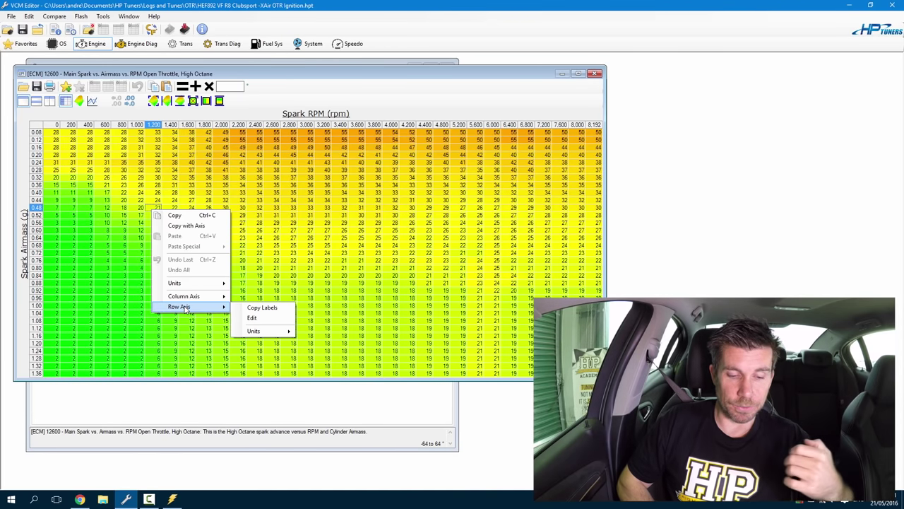
pyautogui.click(262, 309)
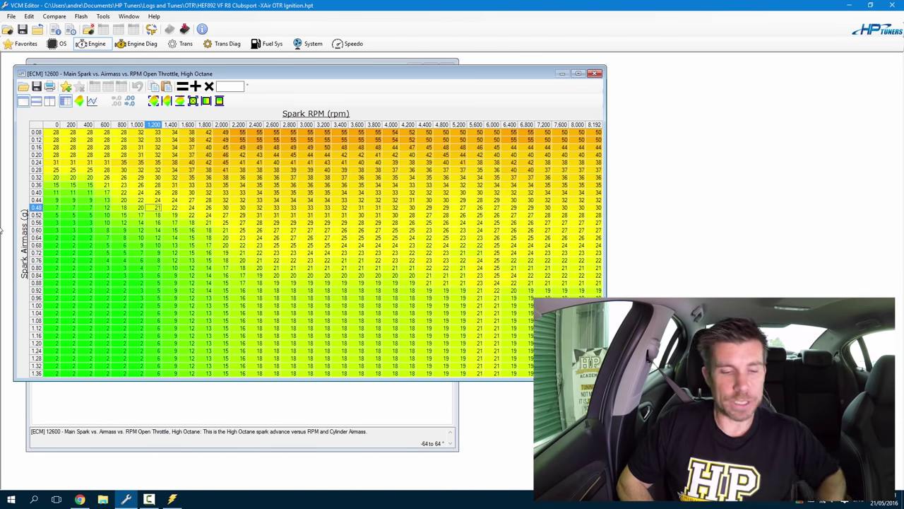
pyautogui.moveTo(49, 197)
pyautogui.mouseDown()
pyautogui.moveTo(37, 119)
pyautogui.moveTo(20, 281)
pyautogui.moveTo(36, 378)
pyautogui.moveTo(54, 319)
pyautogui.moveTo(50, 200)
pyautogui.mouseUp()
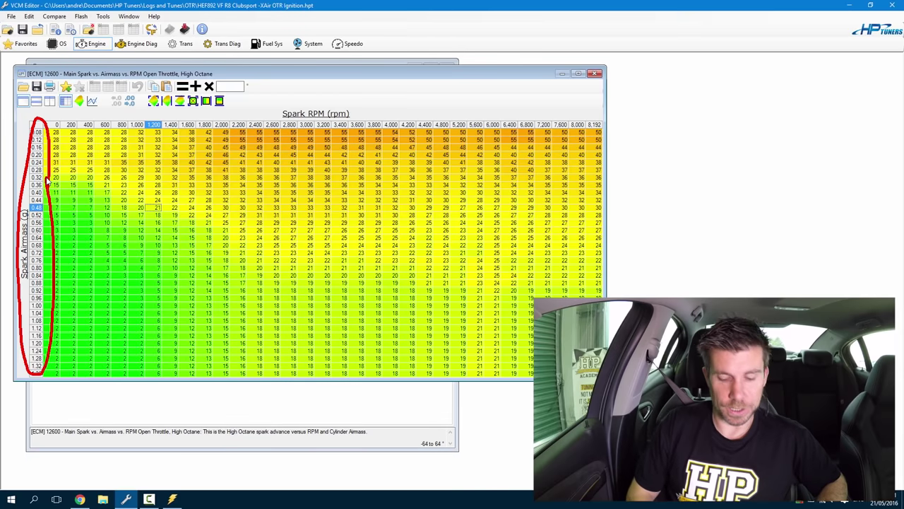
pyautogui.press('Escape')
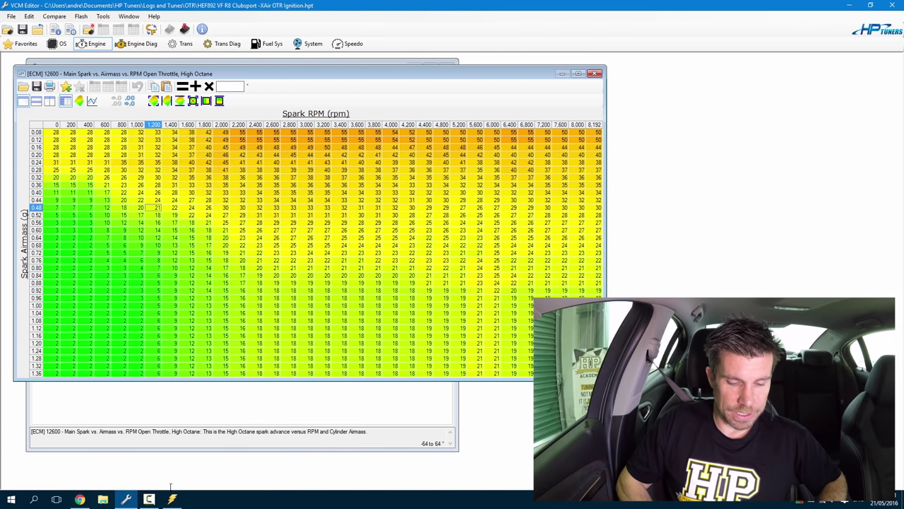
# Return to VCM Scanner, replace the Spark Advance graph's row axis values with the copied airmass labels, and close the layout editor
pyautogui.click(172, 499)
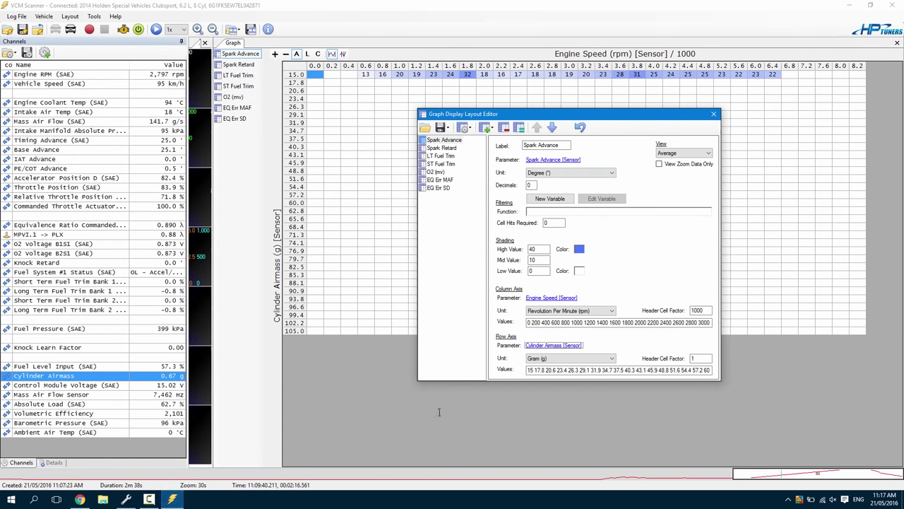
pyautogui.moveTo(534, 376); pyautogui.dragTo(745, 365)
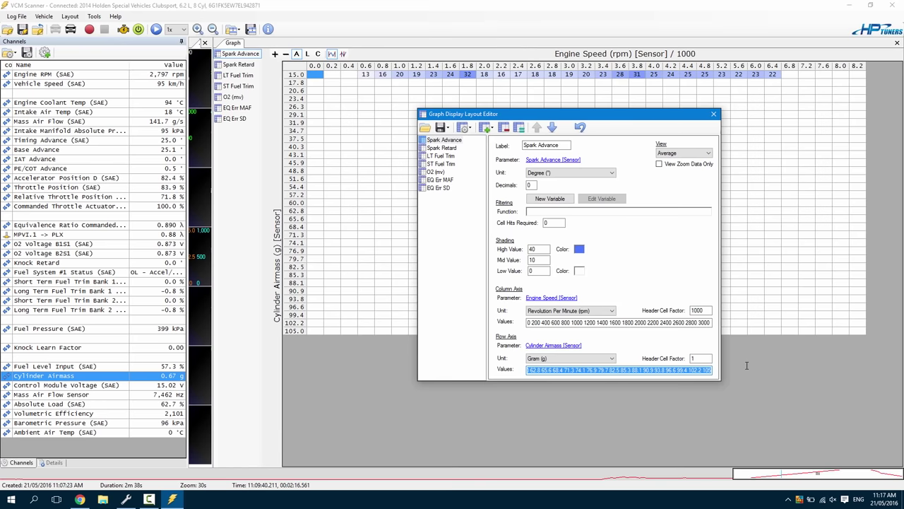
pyautogui.hotkey('ctrl', 'v')
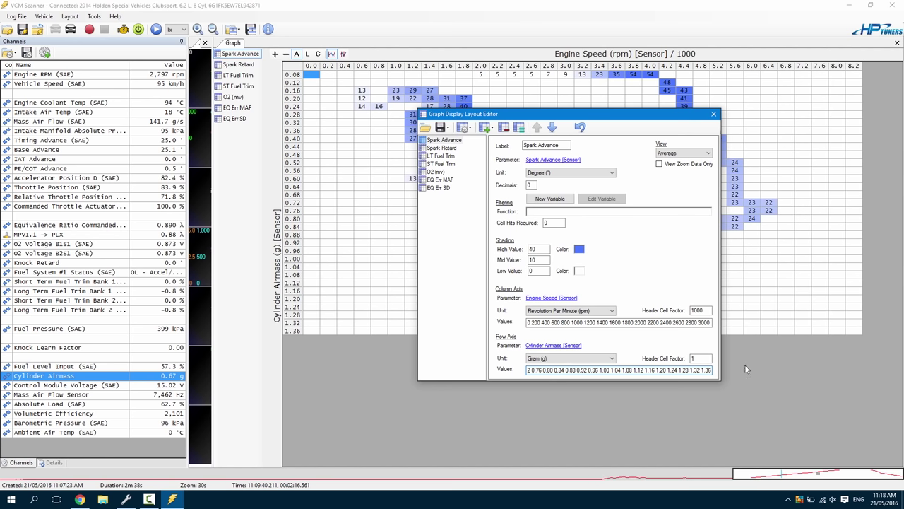
pyautogui.click(713, 114)
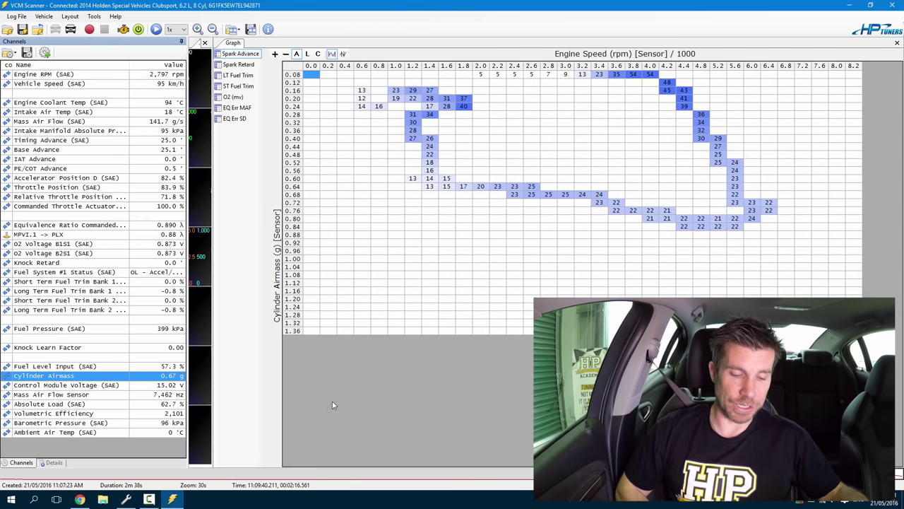
# Switch to VCM Editor and check the rpm and airmass axes of the High Octane main spark table against the graph
pyautogui.click(126, 499)
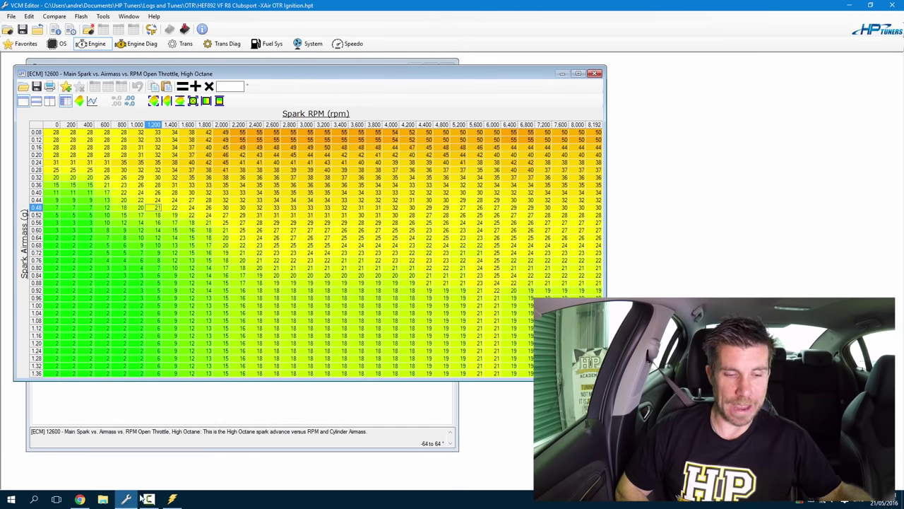
pyautogui.moveTo(353, 106)
pyautogui.mouseDown()
pyautogui.moveTo(340, 99)
pyautogui.moveTo(263, 117)
pyautogui.moveTo(356, 107)
pyautogui.moveTo(359, 117)
pyautogui.mouseUp()
pyautogui.moveTo(39, 248)
pyautogui.mouseDown()
pyautogui.moveTo(31, 220)
pyautogui.moveTo(9, 204)
pyautogui.moveTo(7, 282)
pyautogui.moveTo(37, 292)
pyautogui.moveTo(32, 240)
pyautogui.mouseUp()
pyautogui.press('Escape')
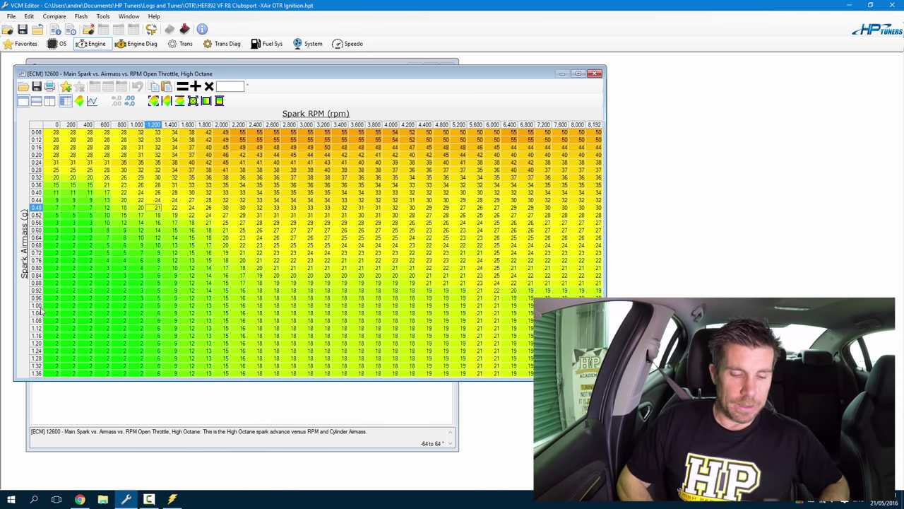
# Return to VCM Scanner and review the logged Spark Advance cells along the full-throttle run, starting around 1,400 rpm
pyautogui.click(172, 499)
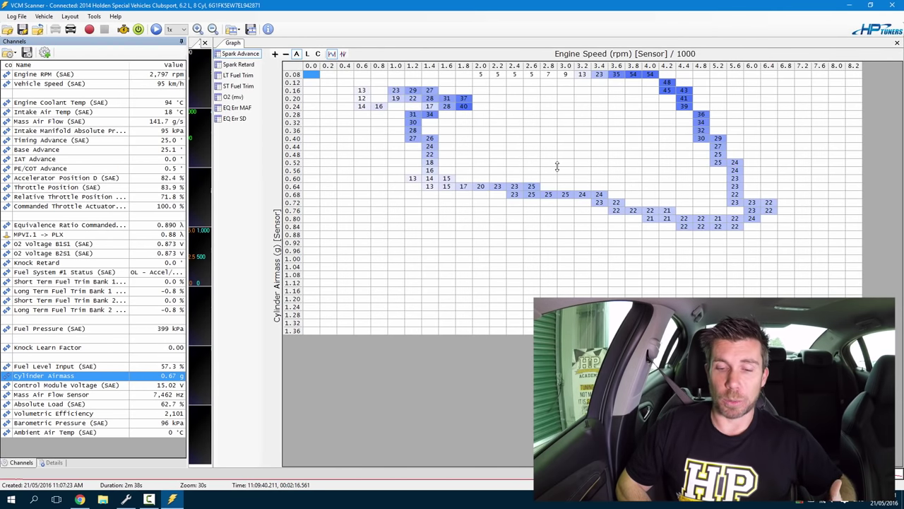
pyautogui.moveTo(463, 180)
pyautogui.mouseDown()
pyautogui.moveTo(416, 179)
pyautogui.moveTo(438, 190)
pyautogui.moveTo(482, 180)
pyautogui.moveTo(455, 179)
pyautogui.mouseUp()
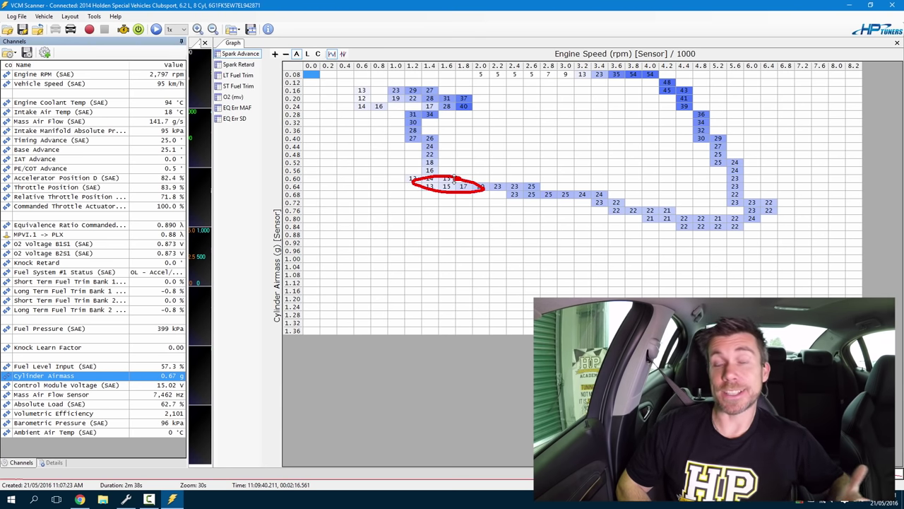
pyautogui.press('Escape')
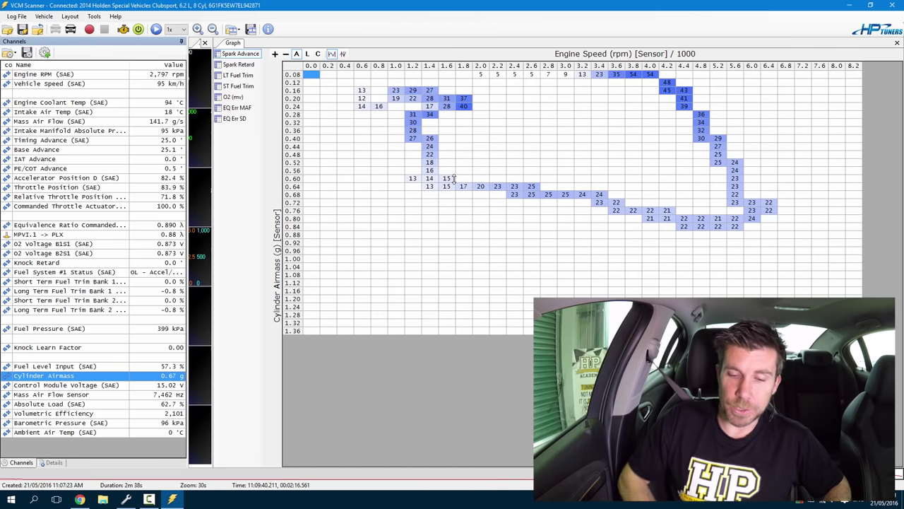
pyautogui.moveTo(426, 185)
pyautogui.mouseDown()
pyautogui.moveTo(584, 192)
pyautogui.moveTo(721, 228)
pyautogui.moveTo(754, 206)
pyautogui.mouseUp()
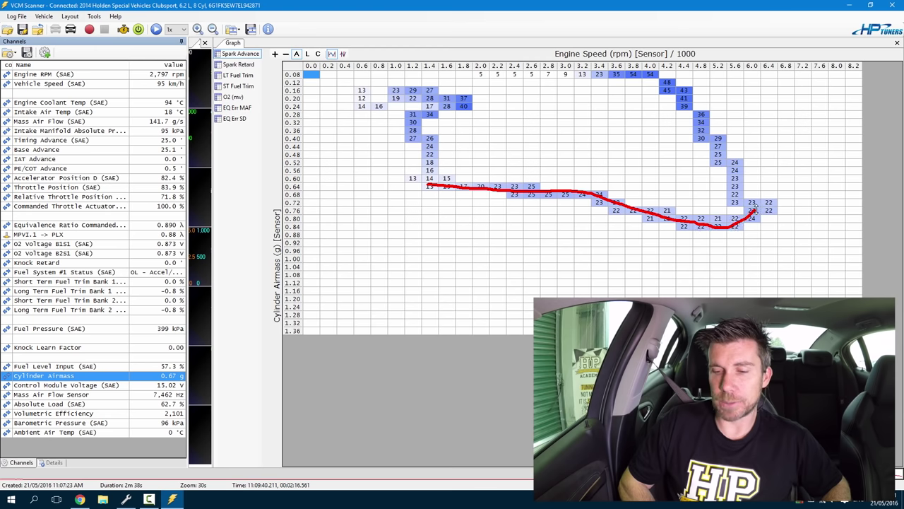
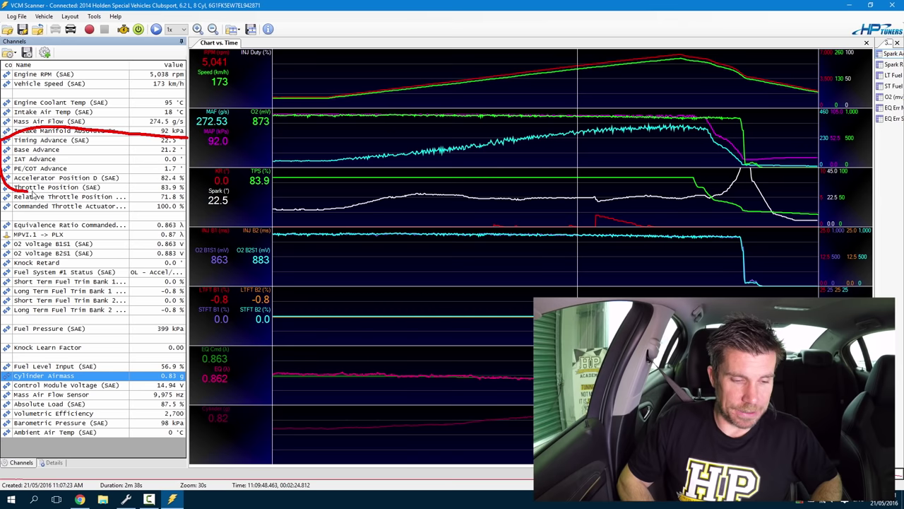
# Review the Timing Advance, Base Advance, IAT Advance and PE/COT Advance channels at the chart cursor near 5,040 rpm
pyautogui.press('Escape')
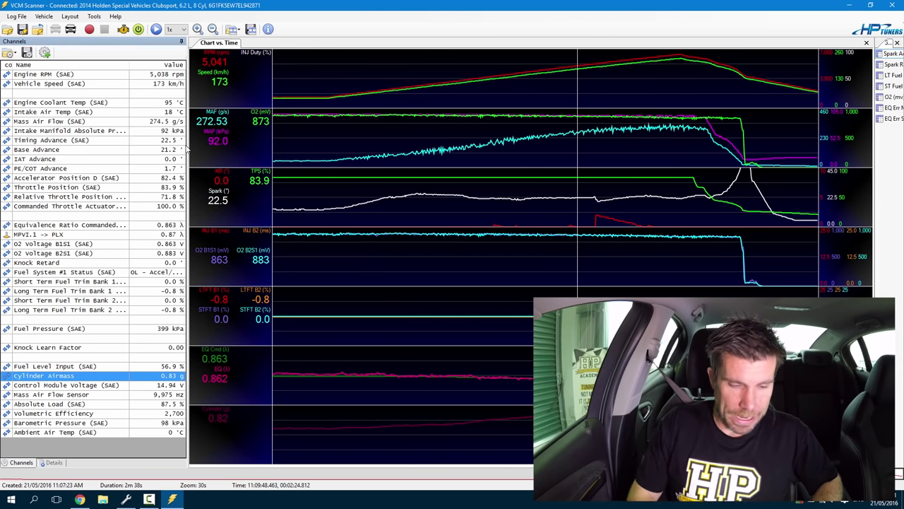
pyautogui.click(90, 141)
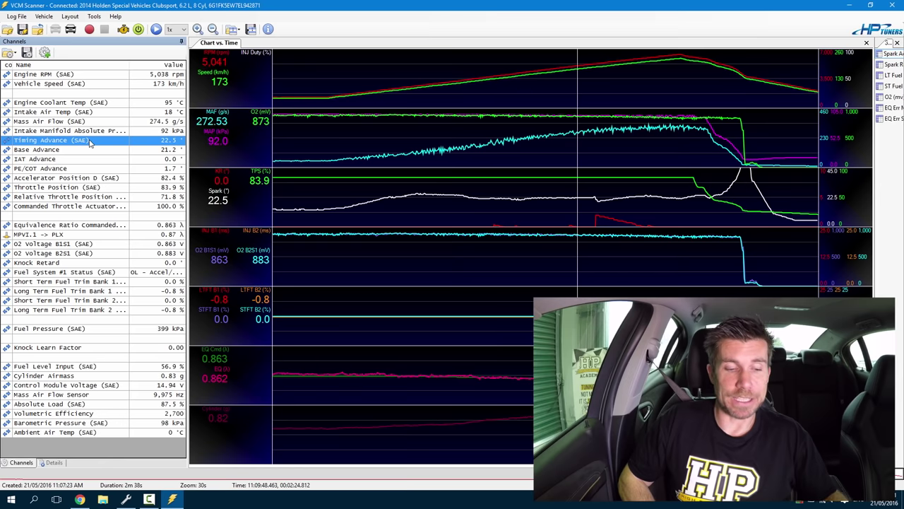
pyautogui.click(97, 151)
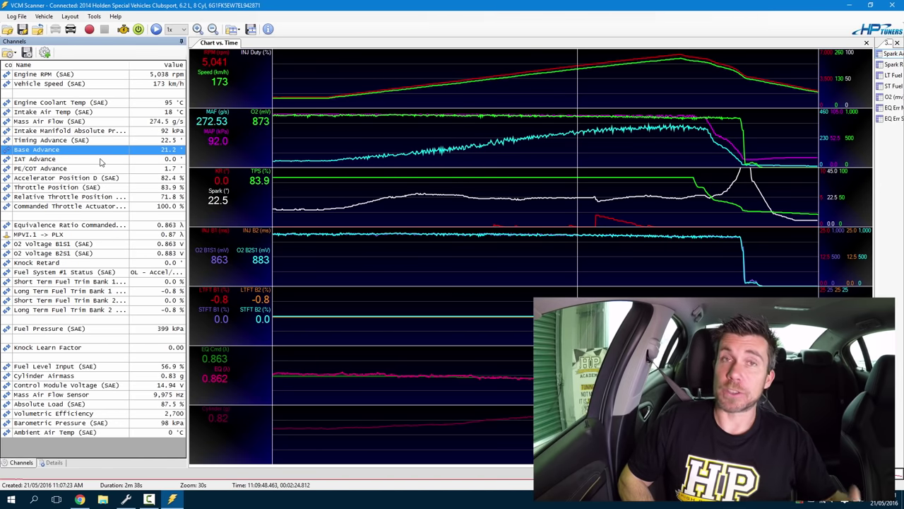
pyautogui.click(100, 161)
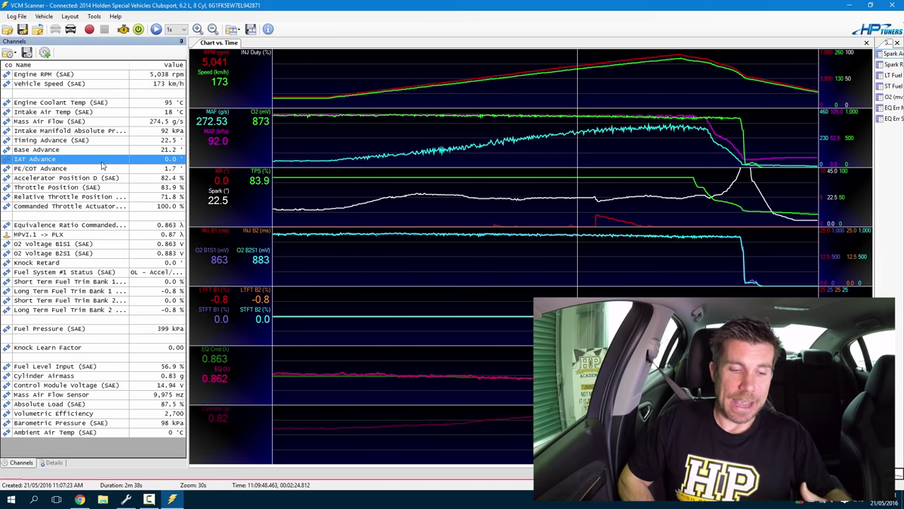
pyautogui.click(105, 169)
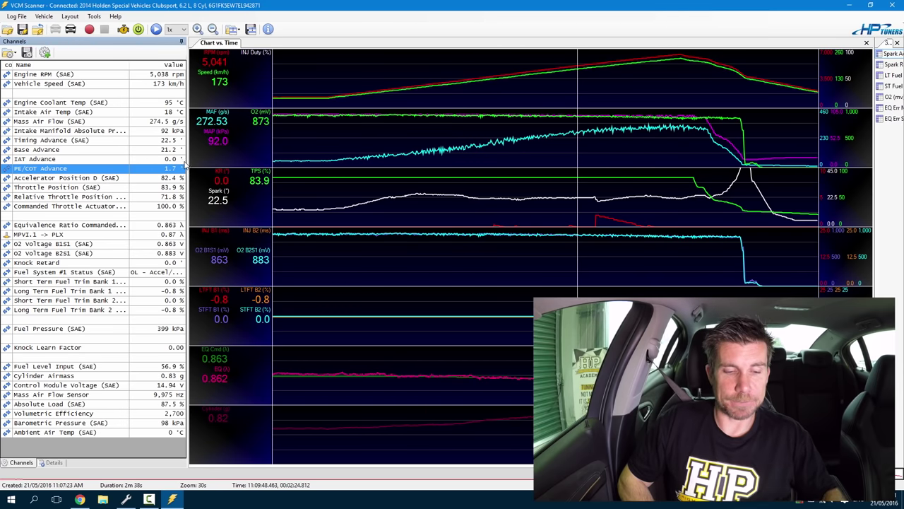
# Compare the Base Advance value with the total Timing Advance, and check the PE/COT Advance contribution
pyautogui.press('Up')
pyautogui.press('Up')
pyautogui.moveTo(182, 141)
pyautogui.mouseDown()
pyautogui.moveTo(147, 145)
pyautogui.moveTo(178, 154)
pyautogui.moveTo(189, 143)
pyautogui.mouseUp()
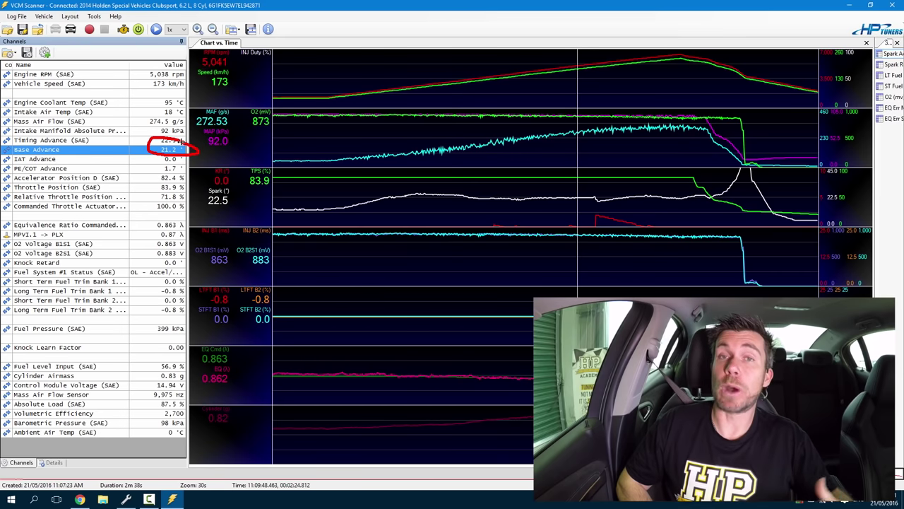
pyautogui.press('Escape')
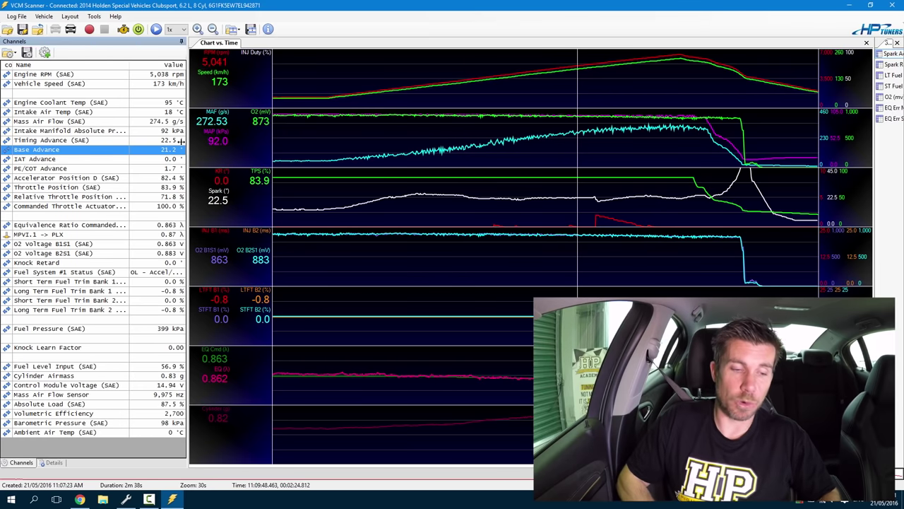
pyautogui.moveTo(180, 135)
pyautogui.mouseDown()
pyautogui.moveTo(148, 139)
pyautogui.moveTo(157, 150)
pyautogui.moveTo(184, 145)
pyautogui.mouseUp()
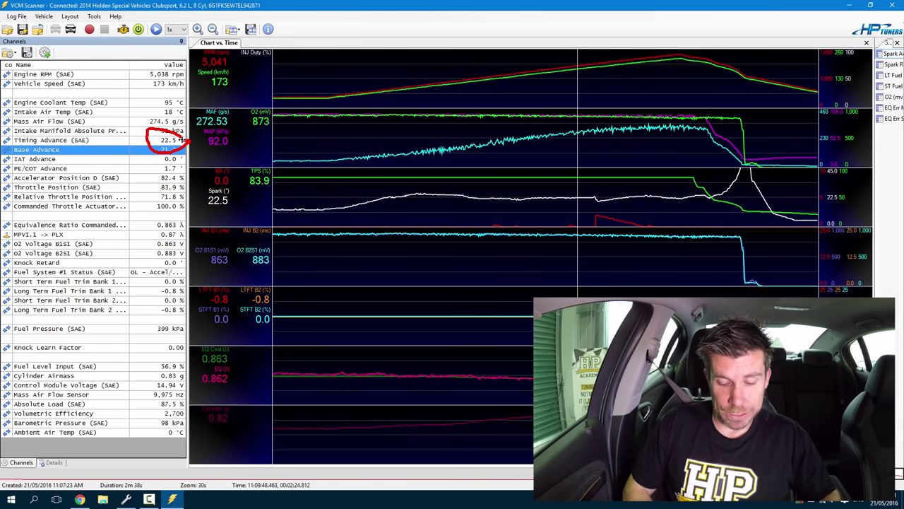
pyautogui.press('Escape')
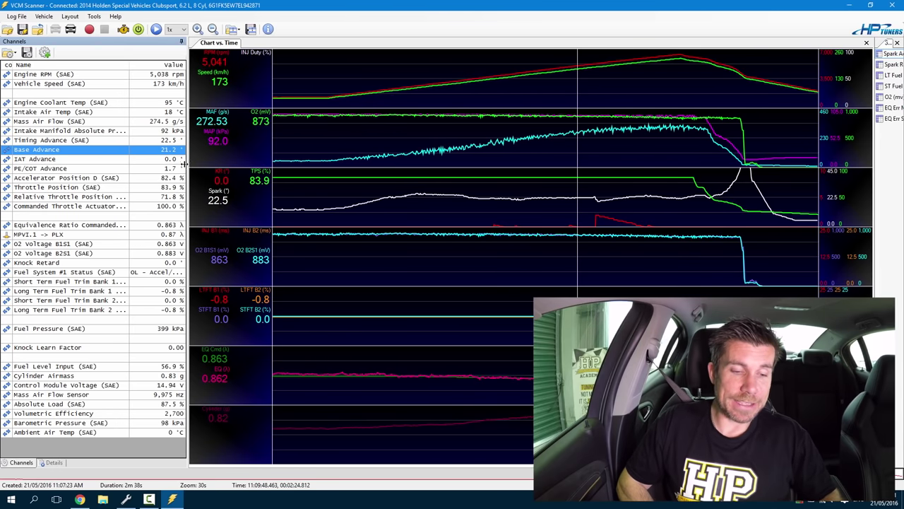
pyautogui.moveTo(180, 161)
pyautogui.mouseDown()
pyautogui.moveTo(151, 170)
pyautogui.moveTo(188, 178)
pyautogui.moveTo(183, 164)
pyautogui.mouseUp()
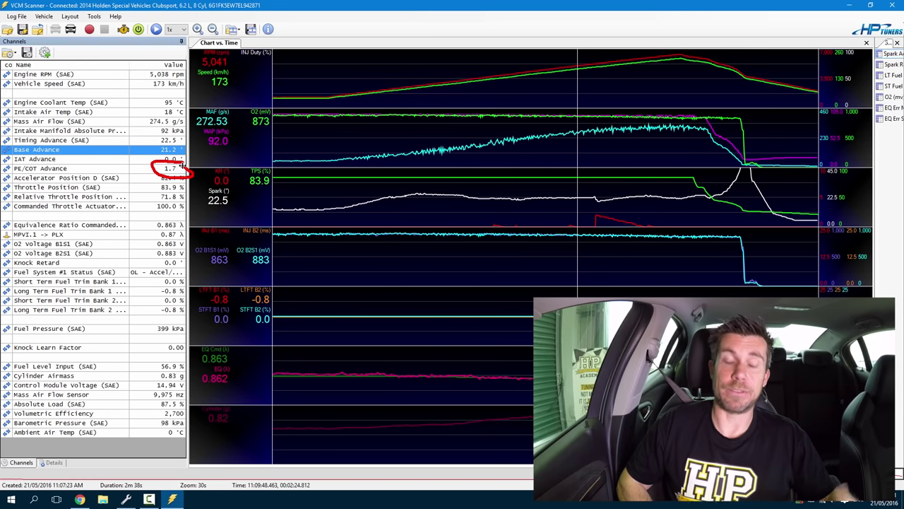
pyautogui.press('Escape')
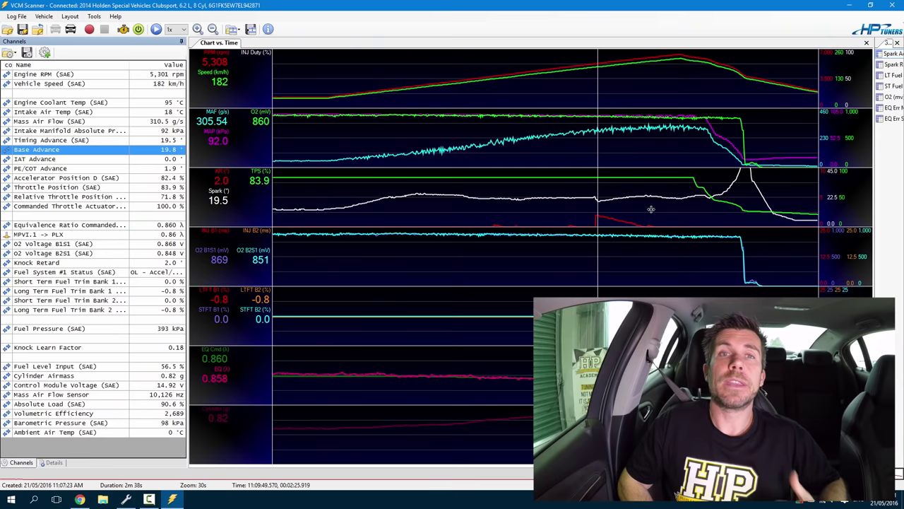
# Examine the knock retard event and the spark trace around it at about 5,300 rpm
pyautogui.moveTo(650, 209)
pyautogui.mouseDown()
pyautogui.moveTo(624, 195)
pyautogui.moveTo(580, 206)
pyautogui.moveTo(573, 227)
pyautogui.moveTo(614, 235)
pyautogui.moveTo(651, 220)
pyautogui.mouseUp()
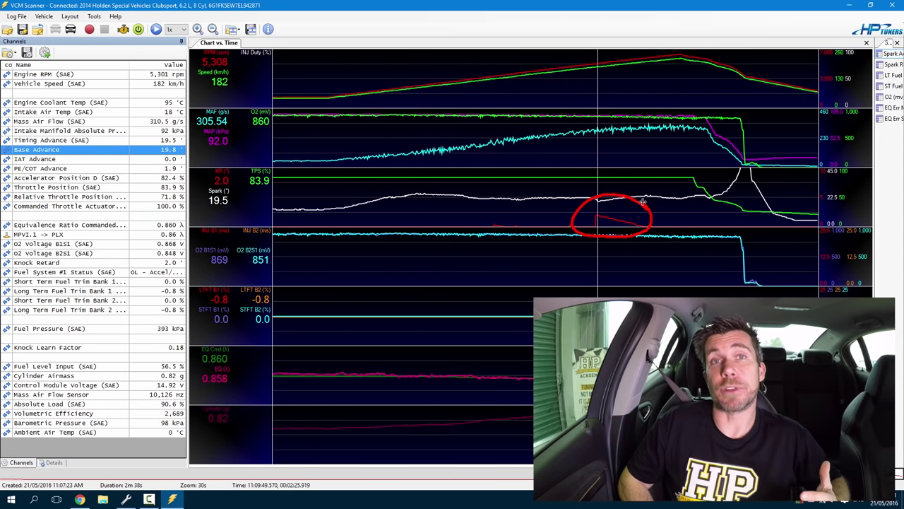
# Read the knock retard value at the chart cursor on the knock event
pyautogui.press('Escape')
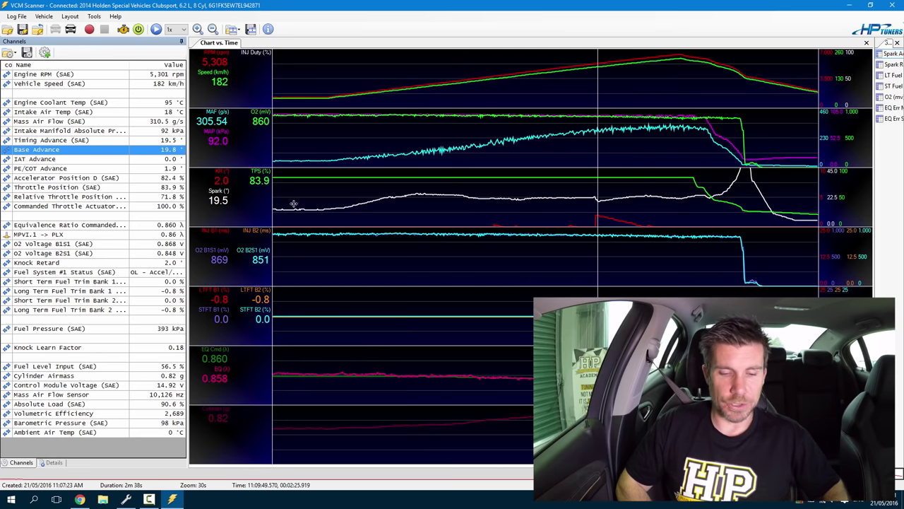
pyautogui.moveTo(239, 180)
pyautogui.mouseDown()
pyautogui.moveTo(218, 160)
pyautogui.moveTo(199, 181)
pyautogui.moveTo(204, 192)
pyautogui.moveTo(236, 187)
pyautogui.moveTo(239, 164)
pyautogui.mouseUp()
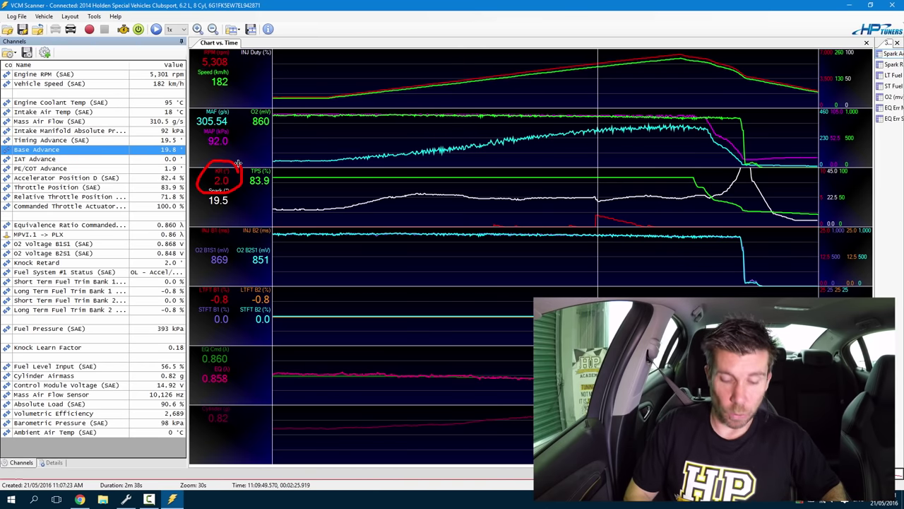
pyautogui.press('Escape')
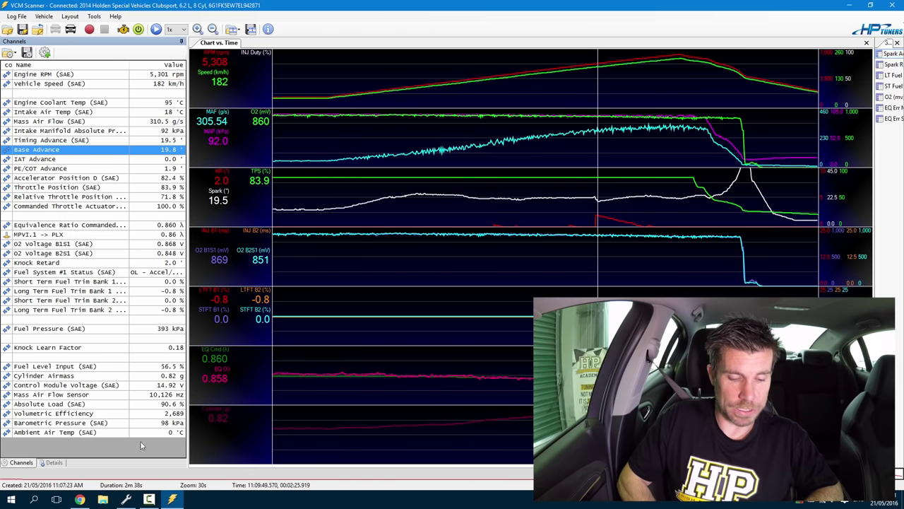
# Switch to VCM Editor, locate the Main Spark Advance tables and open the High Octane table, moving it clear of the Engine settings
pyautogui.click(126, 499)
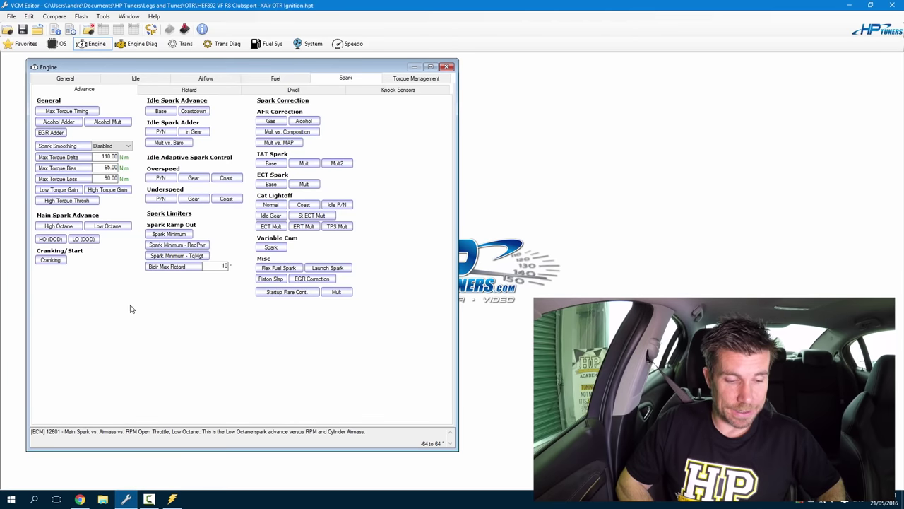
pyautogui.moveTo(129, 219)
pyautogui.mouseDown()
pyautogui.moveTo(38, 207)
pyautogui.moveTo(39, 240)
pyautogui.moveTo(120, 243)
pyautogui.moveTo(139, 221)
pyautogui.mouseUp()
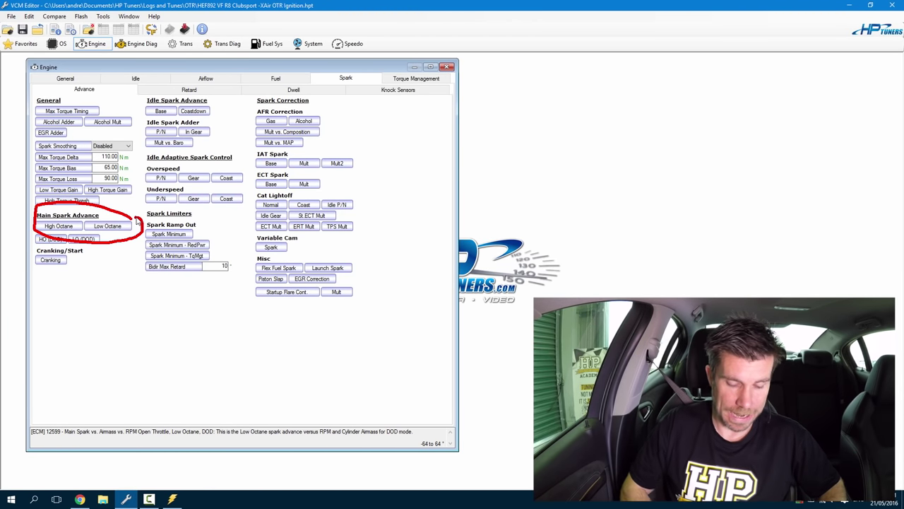
pyautogui.press('Escape')
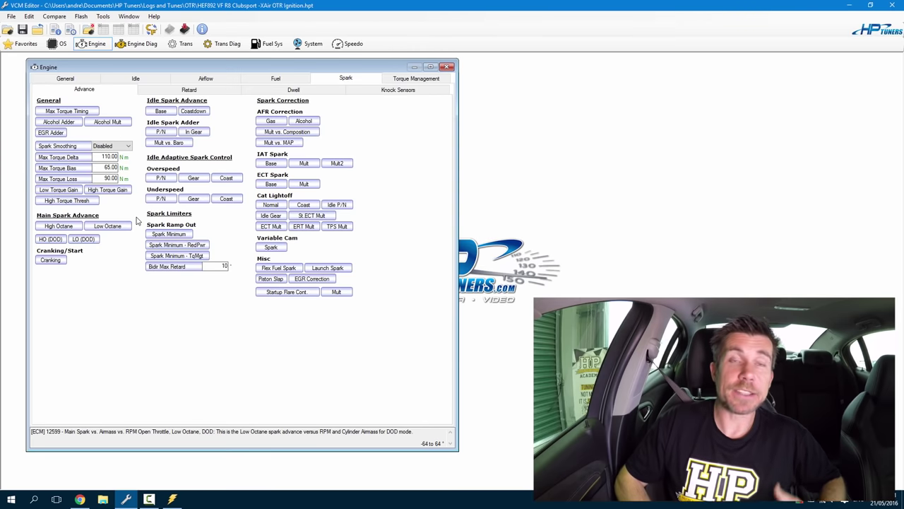
pyautogui.click(74, 226)
pyautogui.moveTo(270, 182); pyautogui.dragTo(293, 57)
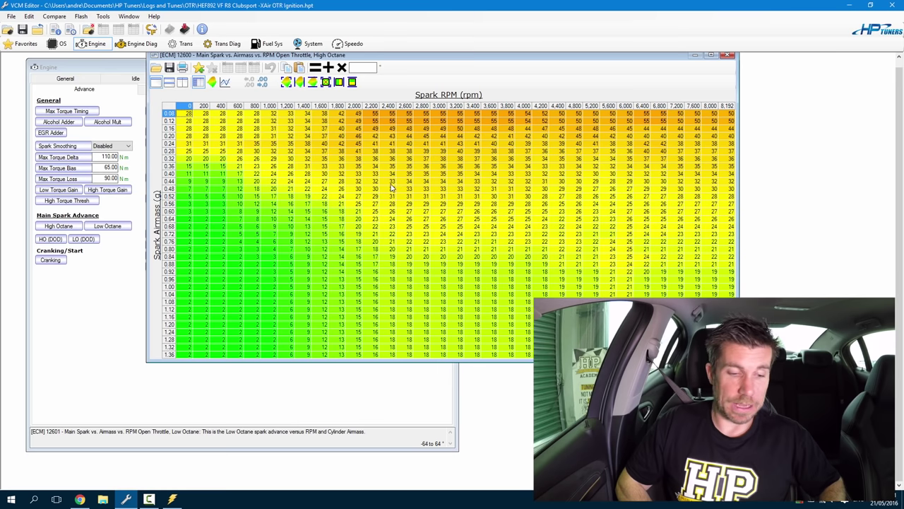
# Open the Low Octane main spark table and position it so the High Octane table's high-rpm columns stay visible
pyautogui.click(108, 225)
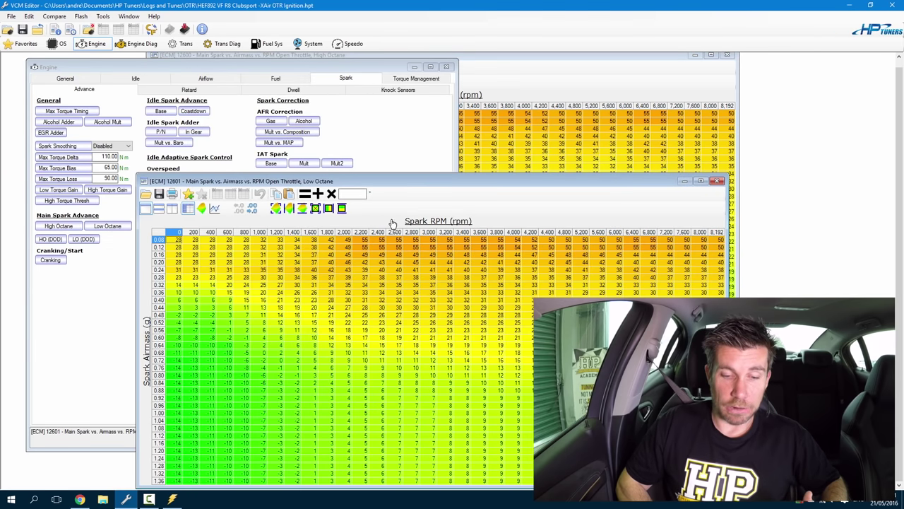
pyautogui.moveTo(385, 182); pyautogui.dragTo(338, 56)
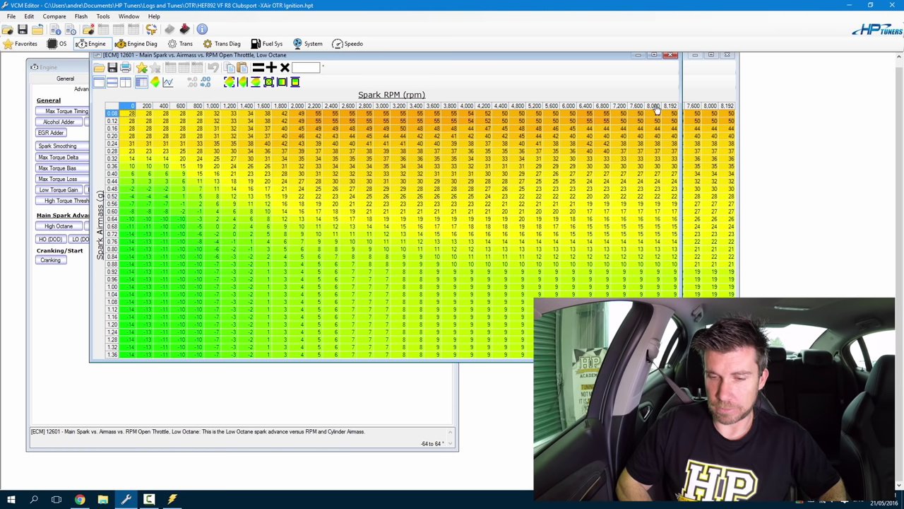
pyautogui.moveTo(602, 58); pyautogui.dragTo(532, 61)
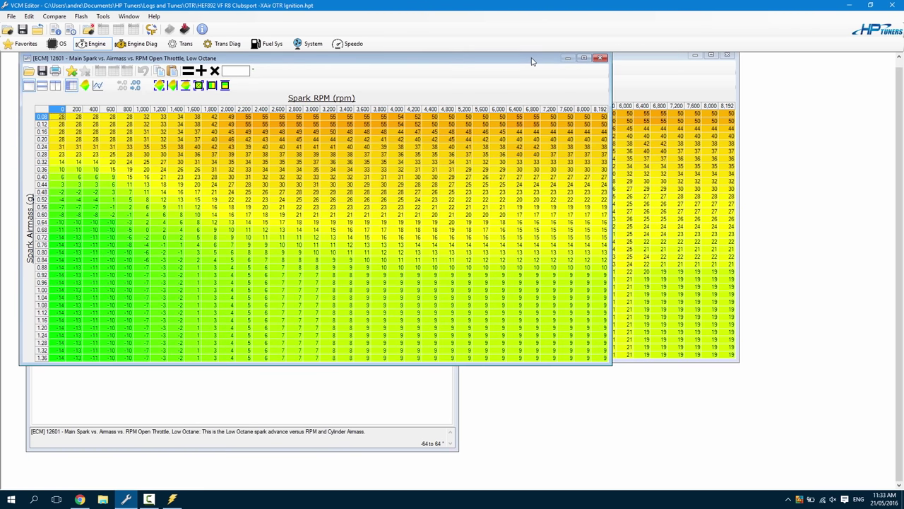
# Compare the high-rpm, high-airmass cells of the High Octane and Low Octane tables, and close both tables
pyautogui.moveTo(719, 265)
pyautogui.mouseDown()
pyautogui.moveTo(686, 268)
pyautogui.moveTo(671, 314)
pyautogui.moveTo(688, 360)
pyautogui.mouseUp()
pyautogui.moveTo(751, 291); pyautogui.dragTo(715, 266)
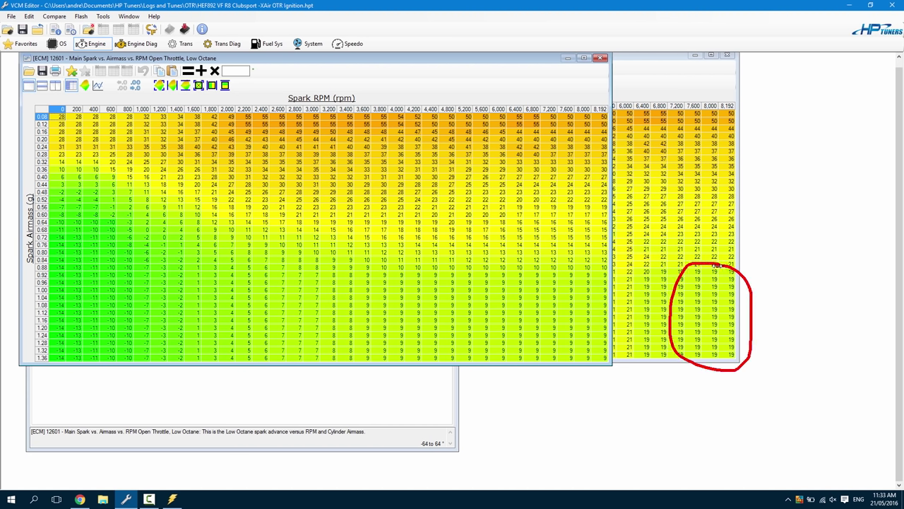
pyautogui.moveTo(604, 274)
pyautogui.mouseDown()
pyautogui.moveTo(563, 264)
pyautogui.moveTo(535, 288)
pyautogui.moveTo(544, 330)
pyautogui.moveTo(558, 345)
pyautogui.moveTo(592, 355)
pyautogui.moveTo(615, 296)
pyautogui.moveTo(609, 261)
pyautogui.mouseUp()
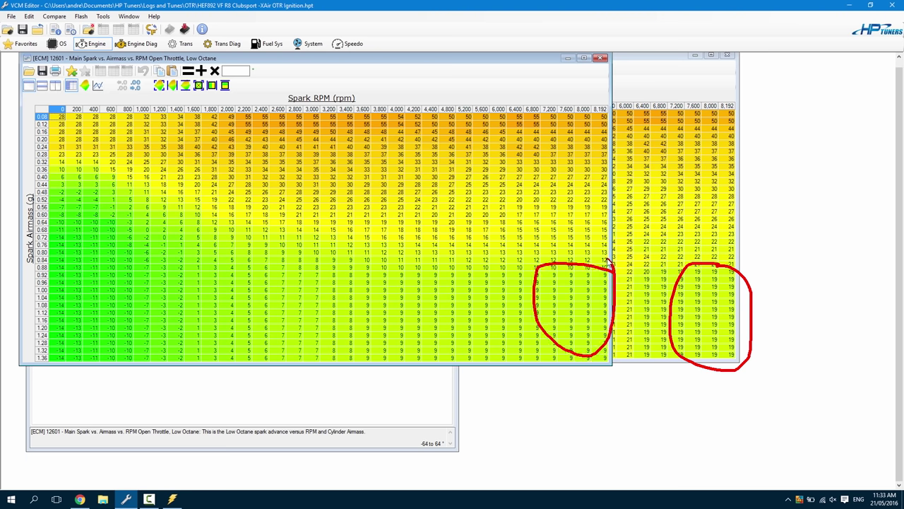
pyautogui.press('Escape')
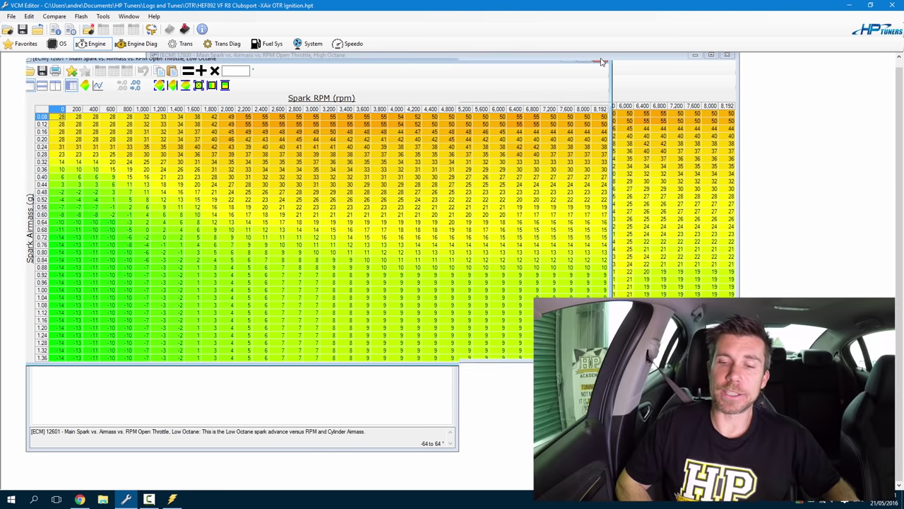
pyautogui.click(602, 57)
pyautogui.click(727, 54)
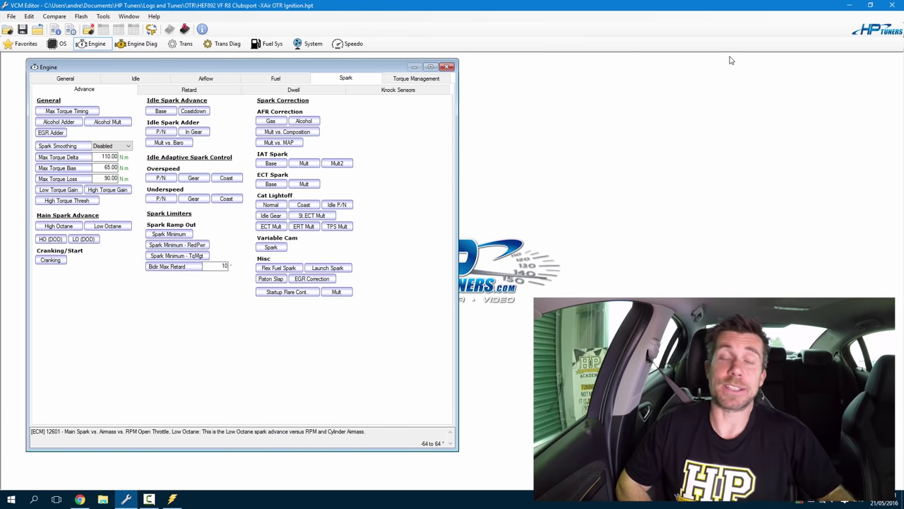
# Return to VCM Scanner and review the Knock Learn Factor channel at the knock event near 5,300 rpm
pyautogui.click(170, 498)
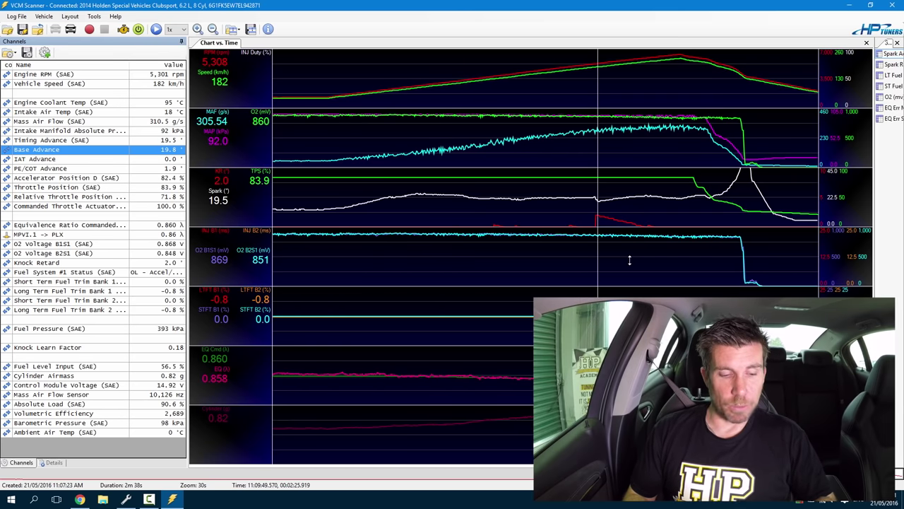
pyautogui.moveTo(192, 339)
pyautogui.mouseDown()
pyautogui.moveTo(64, 337)
pyautogui.moveTo(3, 347)
pyautogui.moveTo(70, 364)
pyautogui.moveTo(193, 353)
pyautogui.mouseUp()
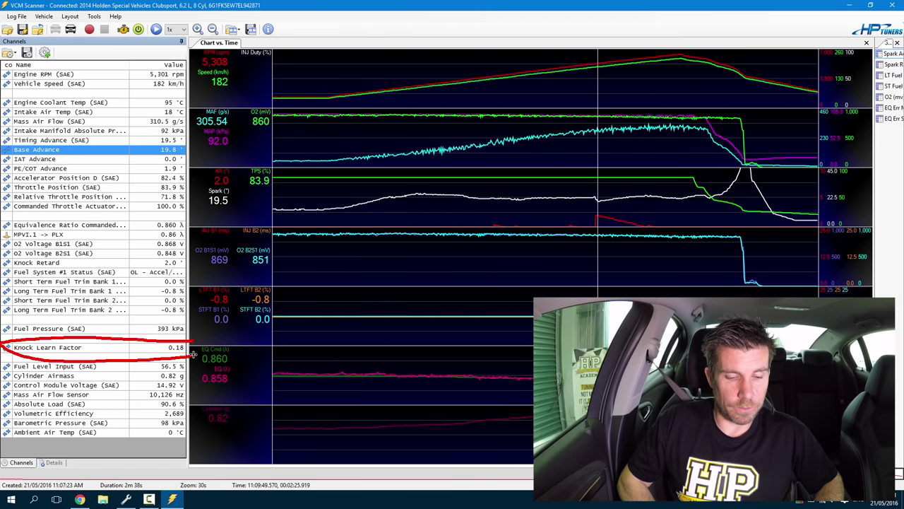
pyautogui.press('Escape')
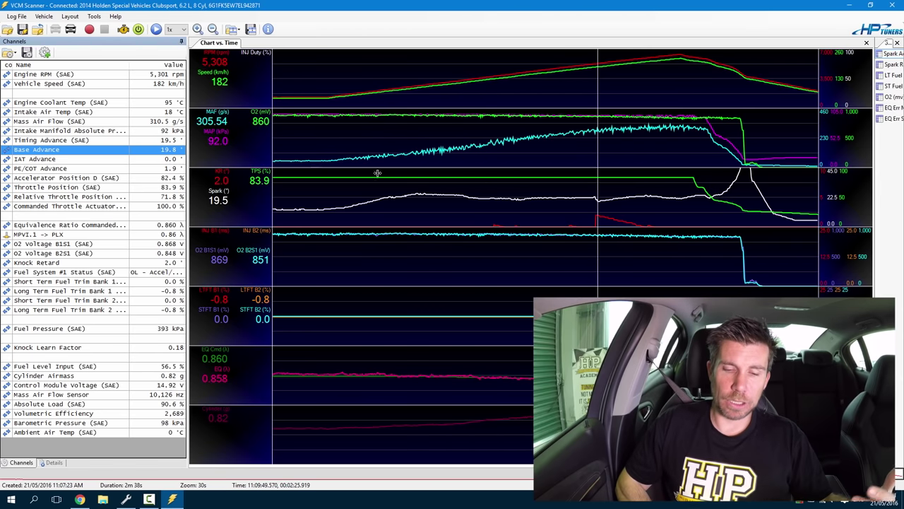
# Check the Knock Learn Factor before the knock event, at about 2,880 rpm in the full-throttle run
pyautogui.click(434, 206)
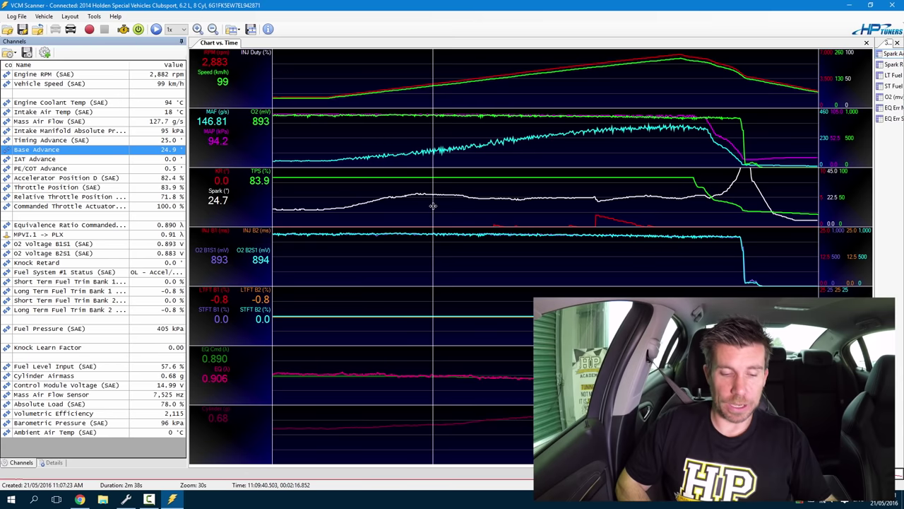
pyautogui.moveTo(187, 346)
pyautogui.mouseDown()
pyautogui.moveTo(139, 343)
pyautogui.moveTo(154, 356)
pyautogui.moveTo(209, 348)
pyautogui.moveTo(181, 339)
pyautogui.mouseUp()
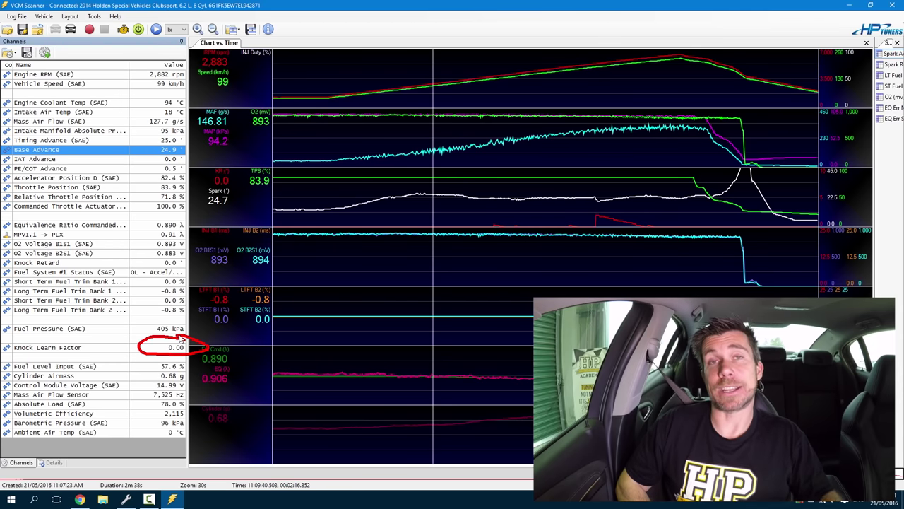
pyautogui.press('Escape')
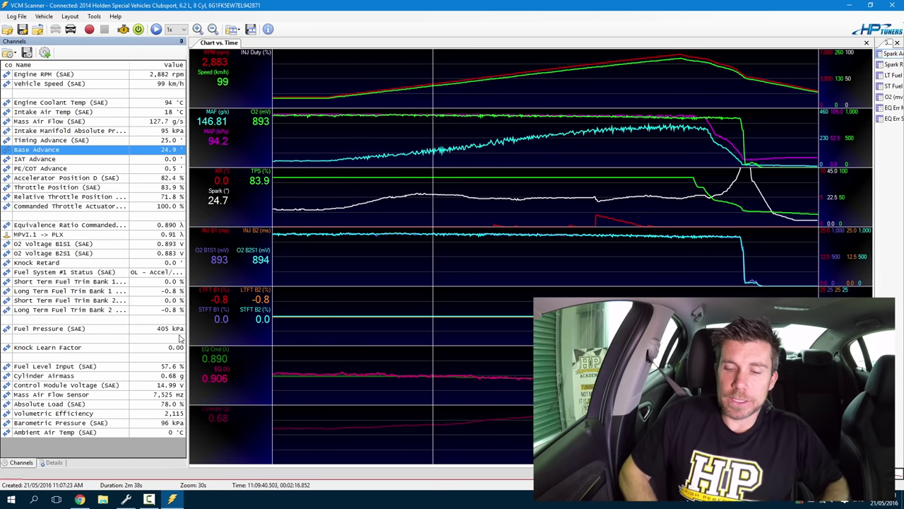
# Examine the knock retard decay and check the Knock Learn Factor just after the knock event, at about 5,560 rpm
pyautogui.moveTo(679, 217)
pyautogui.mouseDown()
pyautogui.moveTo(572, 193)
pyautogui.moveTo(568, 226)
pyautogui.moveTo(620, 248)
pyautogui.moveTo(675, 212)
pyautogui.mouseUp()
pyautogui.click(616, 224)
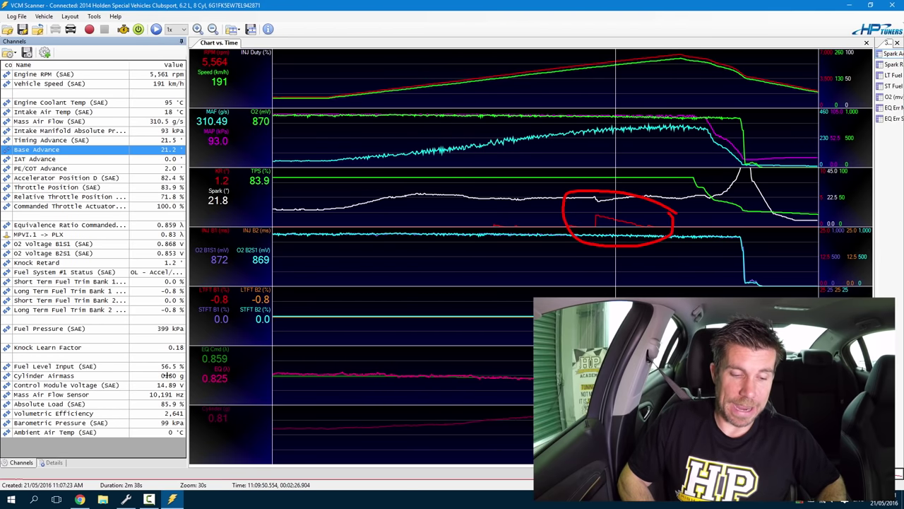
pyautogui.moveTo(185, 337)
pyautogui.mouseDown()
pyautogui.moveTo(162, 343)
pyautogui.moveTo(165, 355)
pyautogui.moveTo(191, 363)
pyautogui.moveTo(189, 341)
pyautogui.mouseUp()
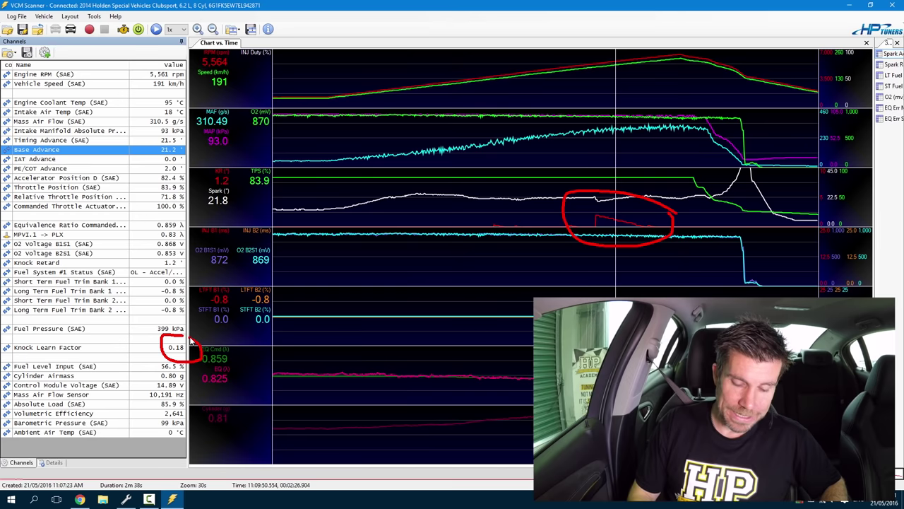
pyautogui.press('Escape')
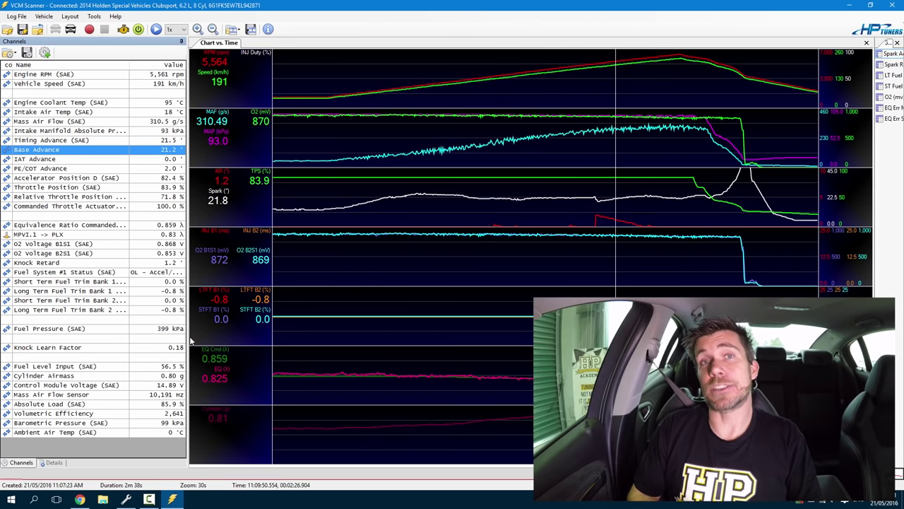